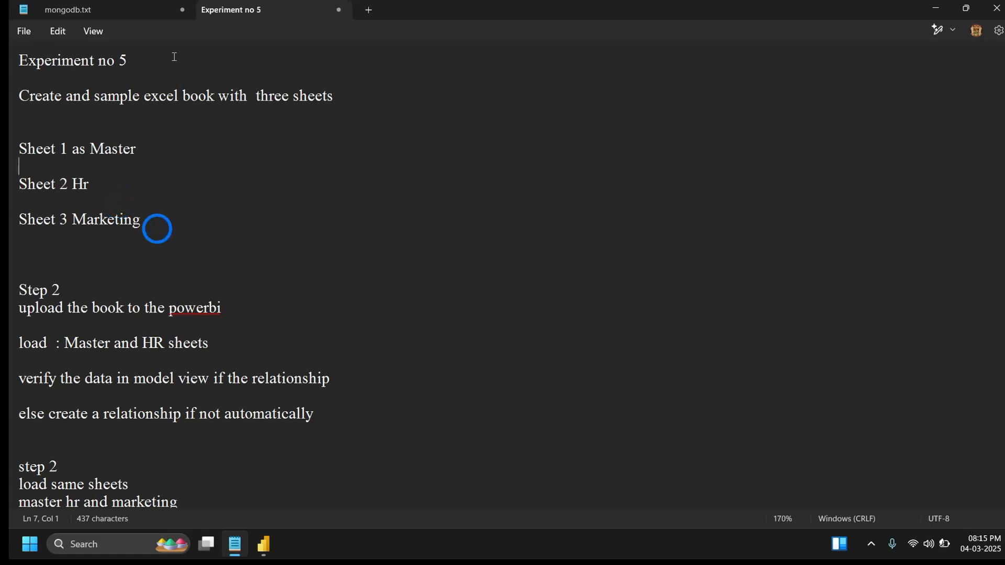
- Insert a blank line between the "Step 2" heading and the line about uploading the book
key(Down)
key(Down)
key(Down)
key(Down)
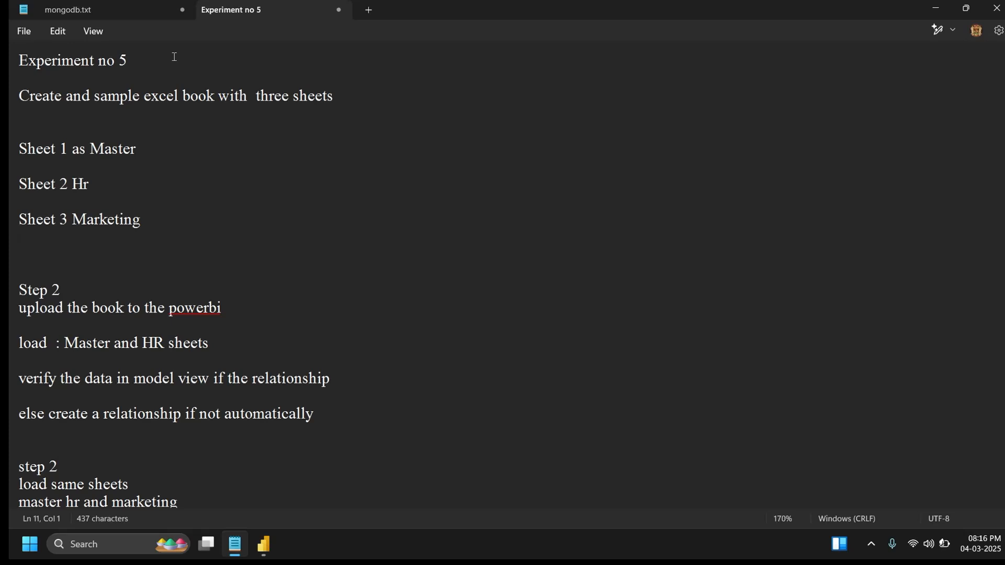
key(Down)
key(Down)
key(Right)
key(Return)
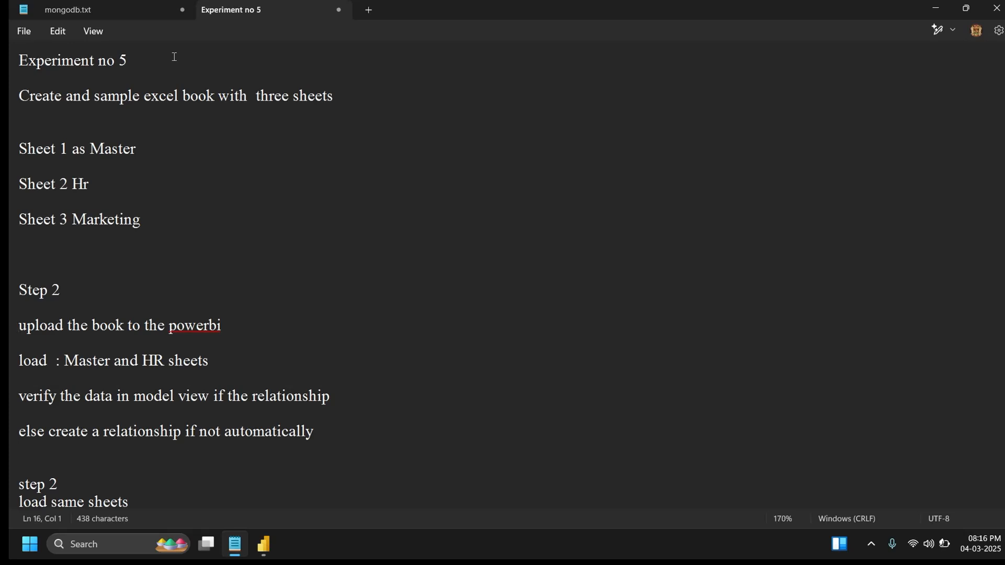
- Read through the experiment notes from the upload instruction down to the instructions for loading the same sheets
key(Down)
key(Up)
key(Right)
key(Right)
key(Right)
key(Right)
key(Right)
key(Right)
key(Right)
key(Right)
key(Right)
key(Down)
key(Down)
key(Down)
key(Down)
key(Down)
key(Down)
key(Down)
key(Down)
key(Down)
key(Down)
key(Down)
key(Down)
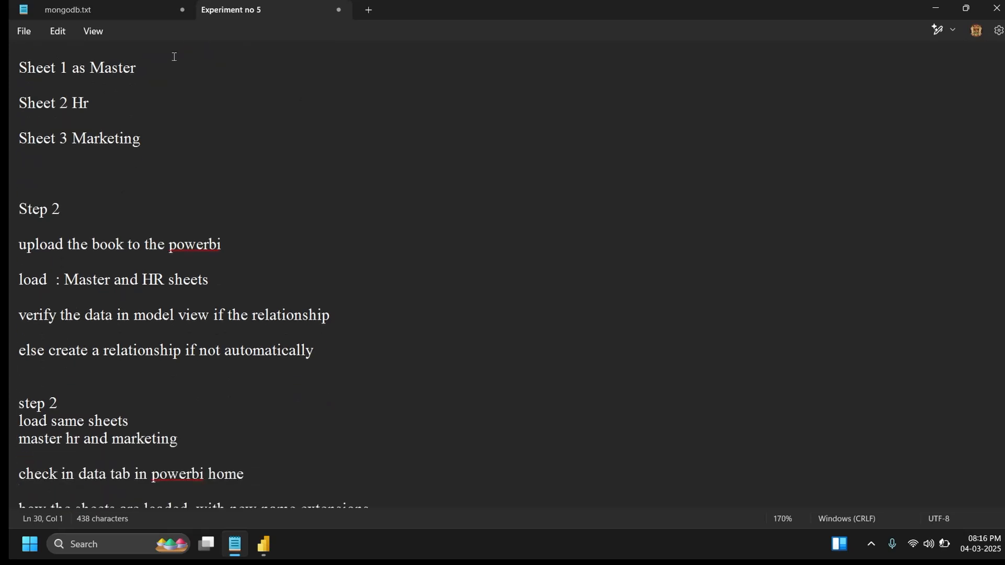
- Insert the word "done" before "automatically" in the line about creating a relationship
key(Up)
key(Up)
key(Up)
key(Up)
key(Up)
key(Up)
key(Up)
key(End)
key(Left)
key(Left)
key(Left)
key(Left)
key(Left)
key(Left)
key(Left)
key(Left)
key(Left)
key(Left)
key(Left)
key(Left)
text(done)
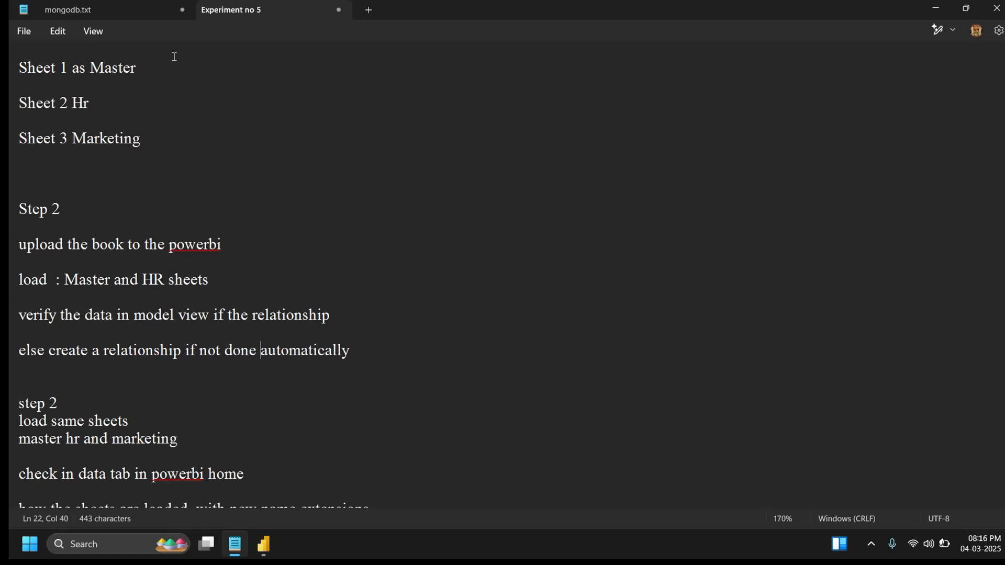
- Renumber the second "step 2" heading as step 3 and put blank lines before and after "load same sheets"
key(Down)
key(Down)
key(Down)
key(Down)
key(BackSpace)
key(Down)
key(Return)
key(Up)
key(Up)
key(Return)
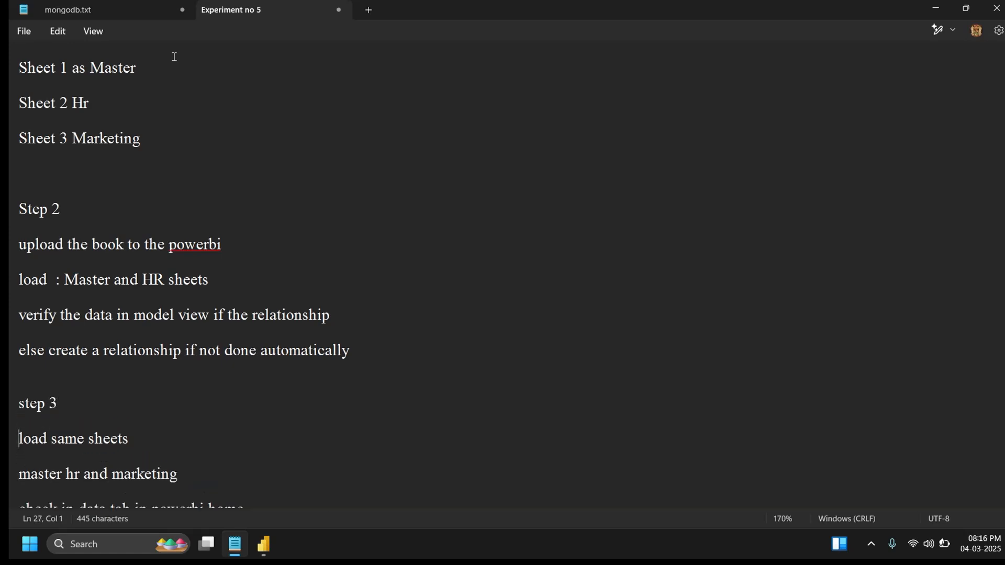
- Split the line "master hr and marketing" into three separate lines: "master", "hr and" and "marketing"
key(Down)
key(Down)
key(Down)
key(Down)
key(Down)
key(Down)
key(Up)
key(Up)
key(Up)
key(Up)
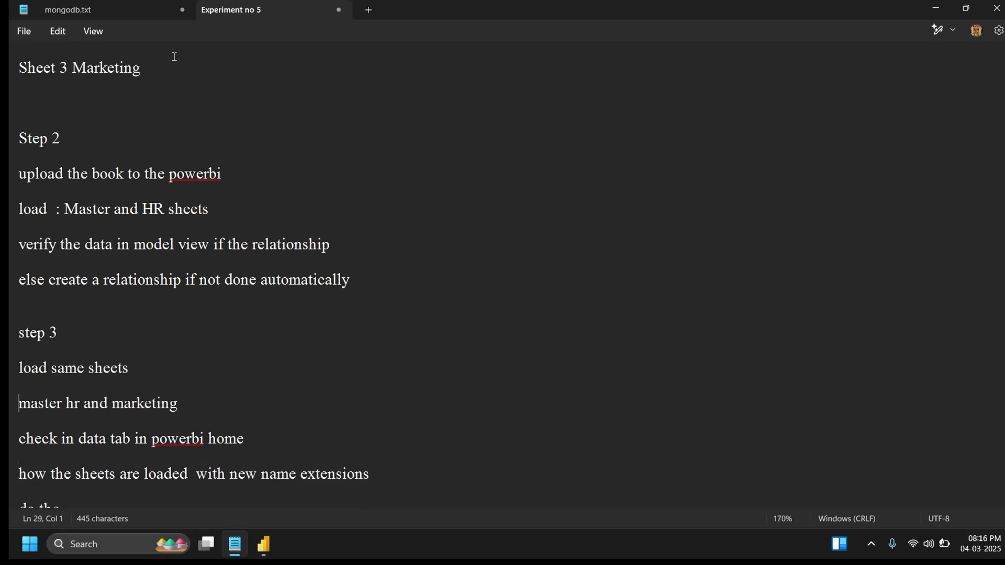
key(Right)
key(Right)
key(Right)
key(Right)
key(Return)
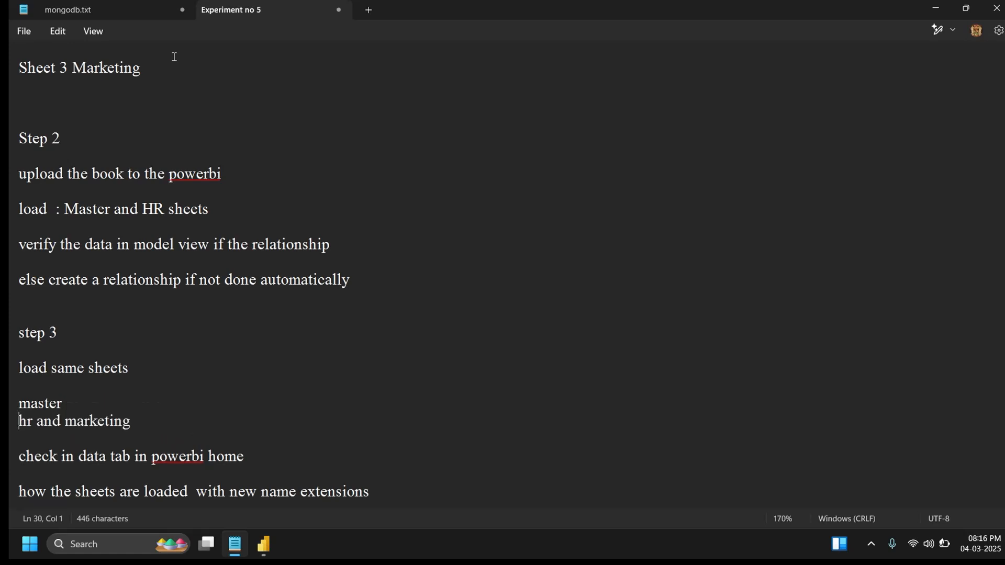
key(Right)
key(Right)
key(Right)
key(Right)
key(Right)
key(Return)
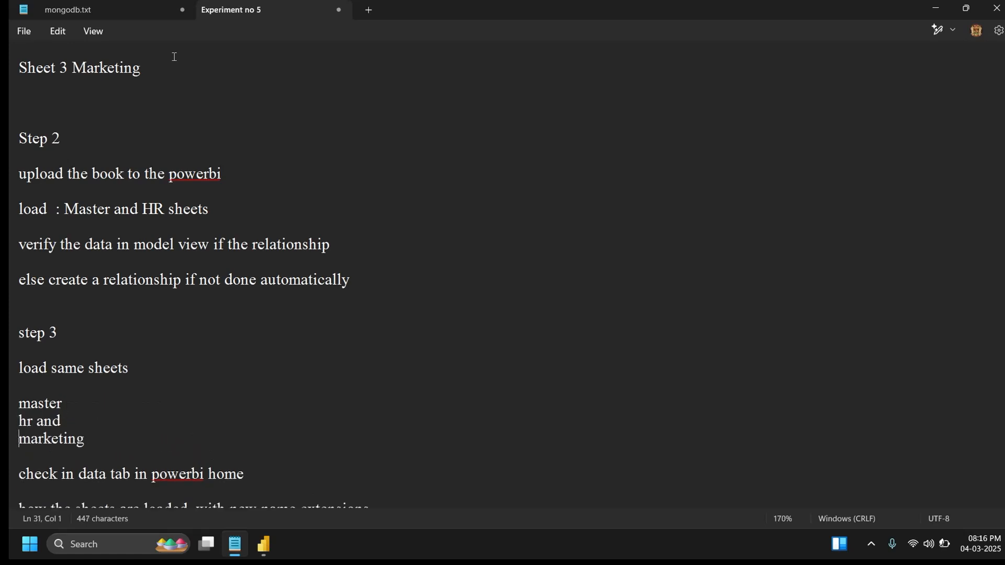
- Delete the incomplete "do the" line at the end of the notes
key(Down)
key(Down)
key(Down)
key(Down)
key(Down)
key(Up)
key(Up)
key(Up)
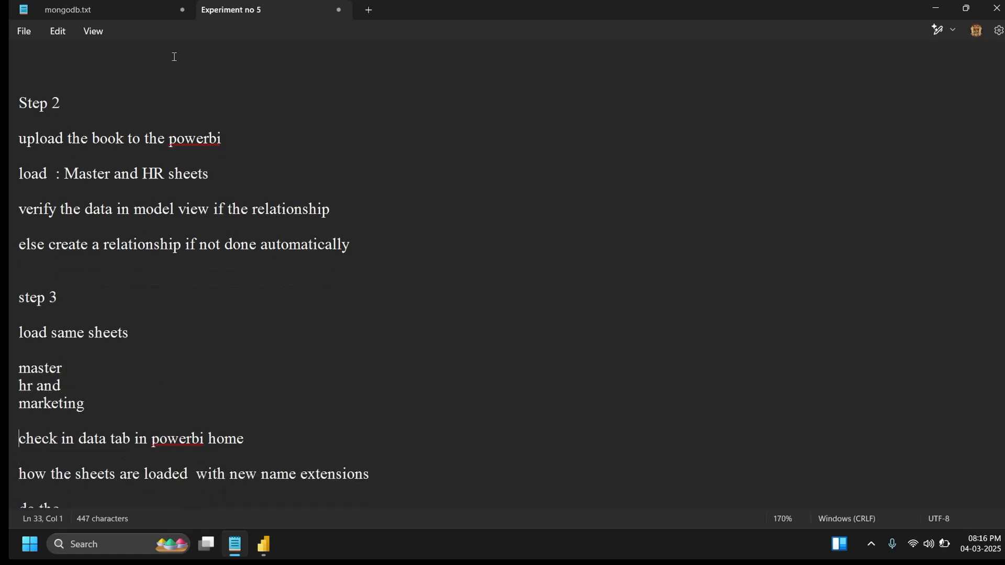
key(Down)
key(Down)
key(Down)
key(Down)
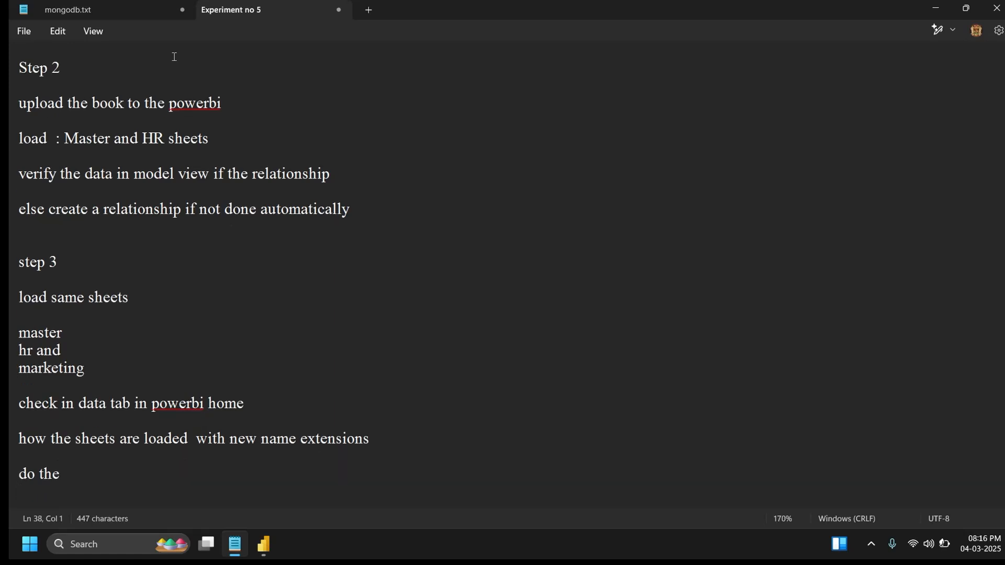
key(BackSpace)
key(BackSpace)
key(BackSpace)
key(BackSpace)
key(BackSpace)
key(BackSpace)
key(BackSpace)
key(BackSpace)
- Add a "step 4" heading at the end of the notes, followed by blank lines
key(Return)
text(s)
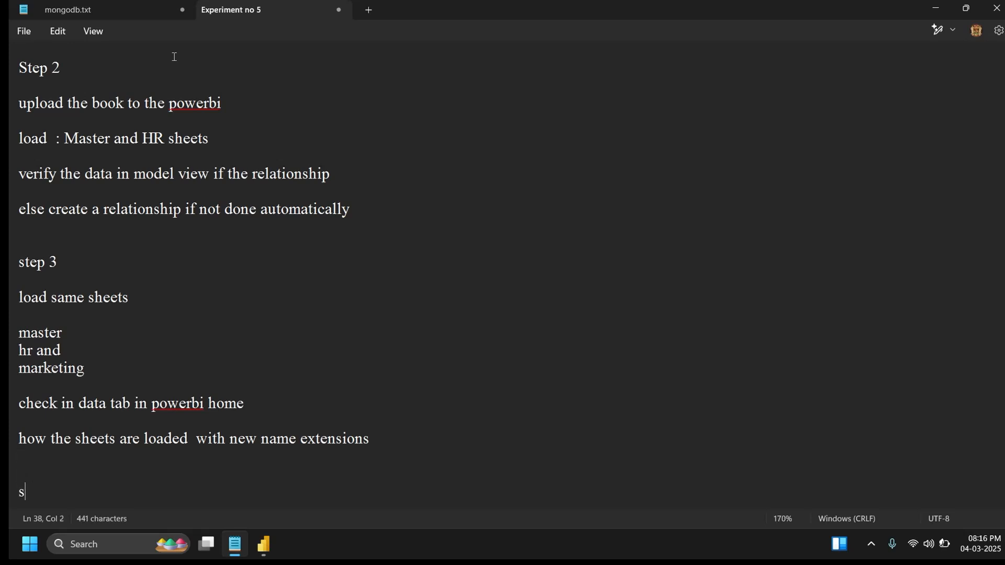
text(tep 4)
key(Return)
key(Return)
key(Return)
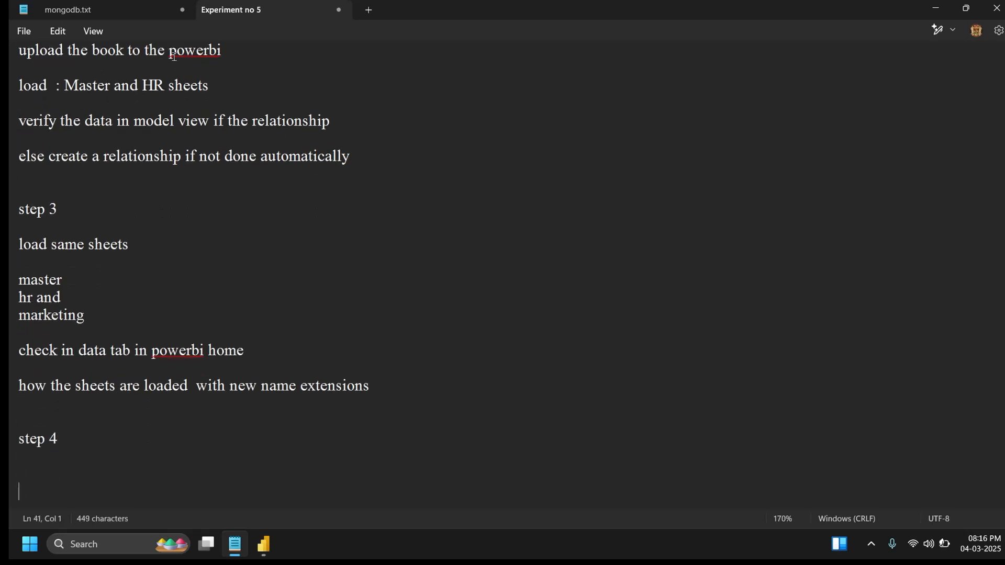
- Write "we need remove the duplicate sheets are not required" under the step 4 heading
text(we need remo)
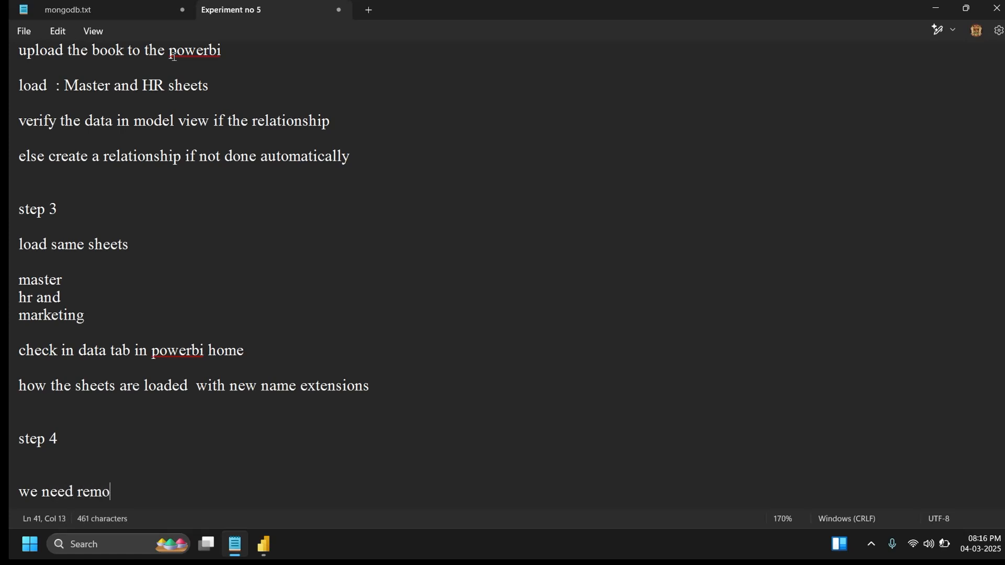
text(ve the )
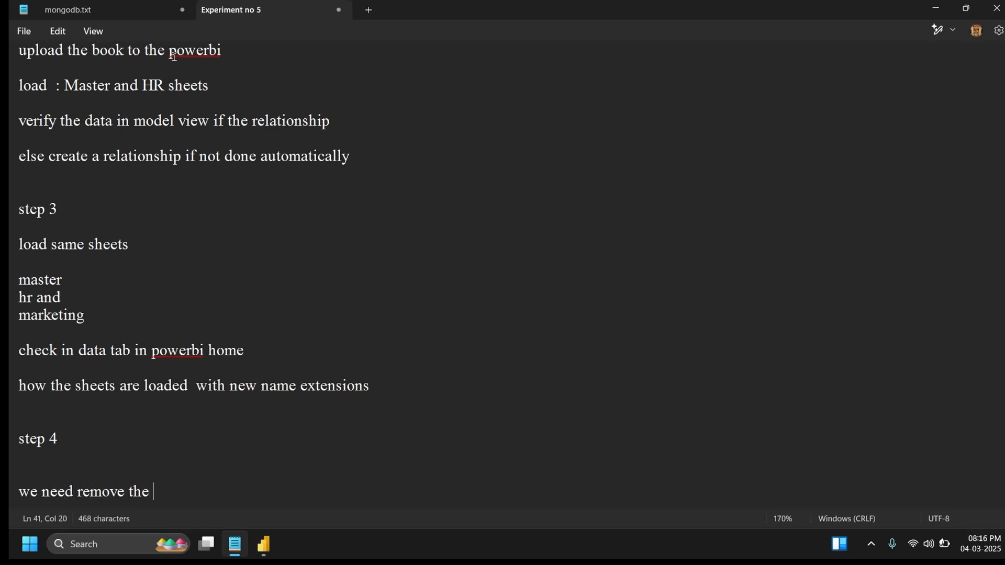
text(duplicate sh)
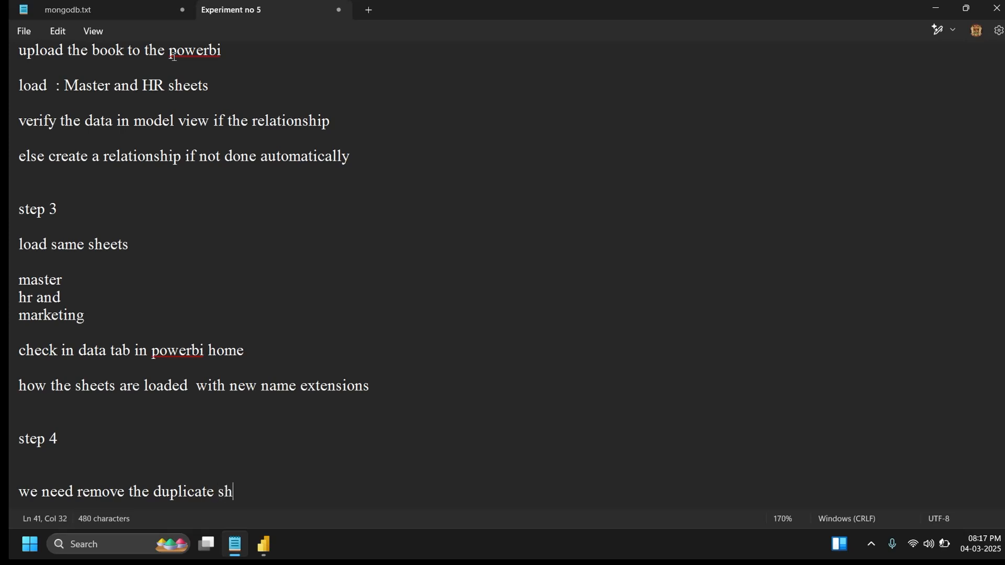
text(eeta re)
key(BackSpace)
key(BackSpace)
key(BackSpace)
key(BackSpace)
text(s are )
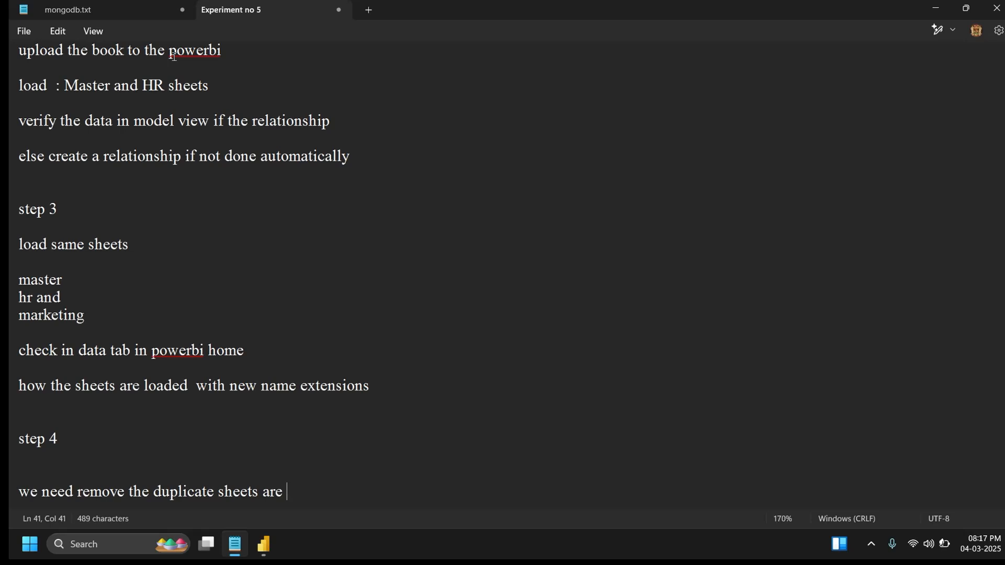
text(not re)
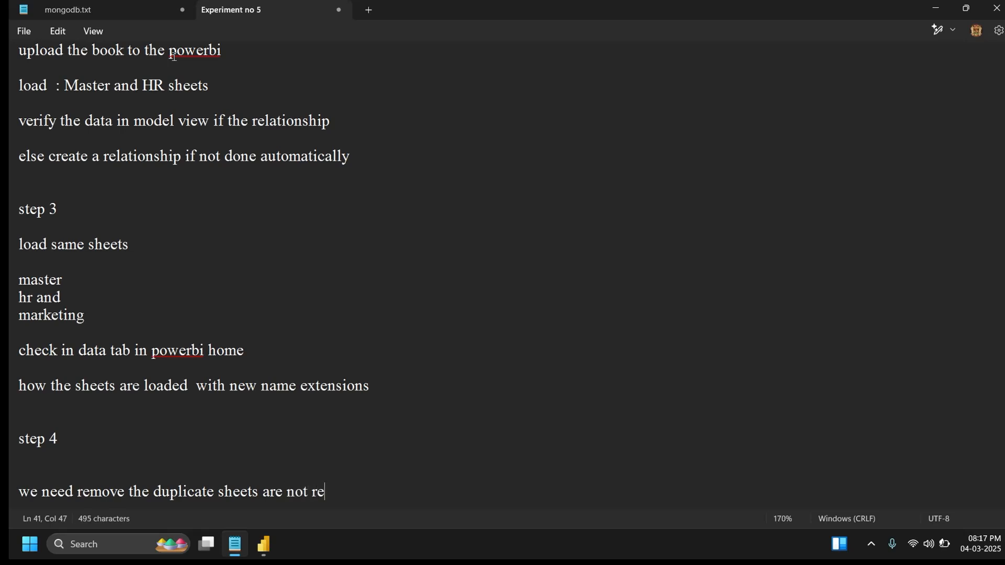
text(quired)
key(Return)
key(Return)
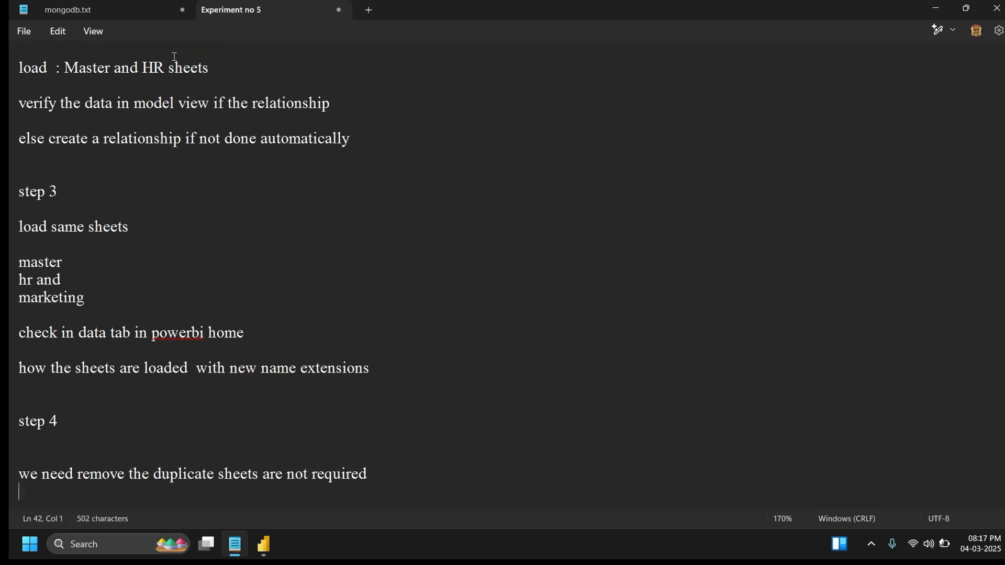
- Switch to File Explorer, open the EXCEL UPLOAD workbook from the Desktop folder in Excel, and close the folder window
key(alt+Tab)
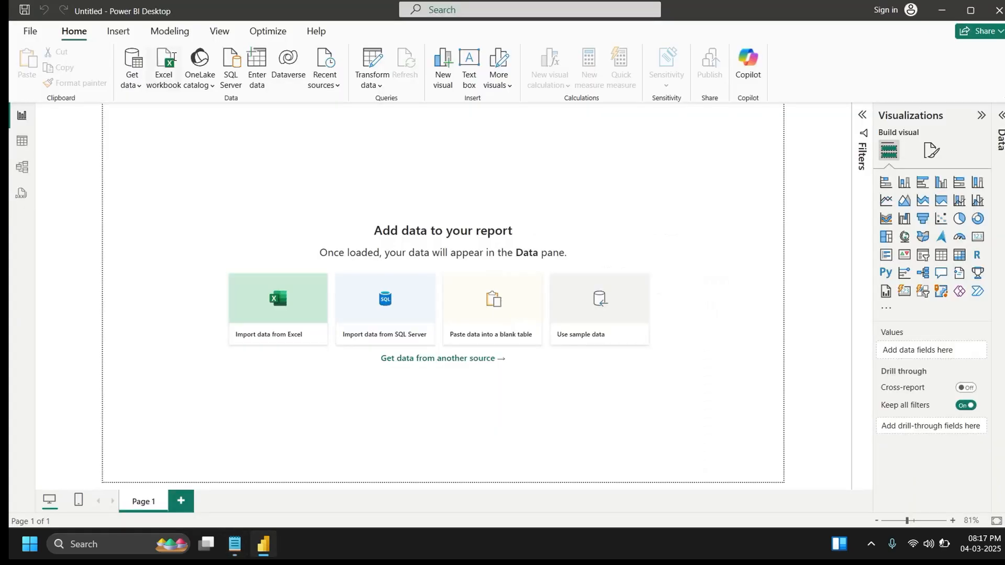
key(super+d)
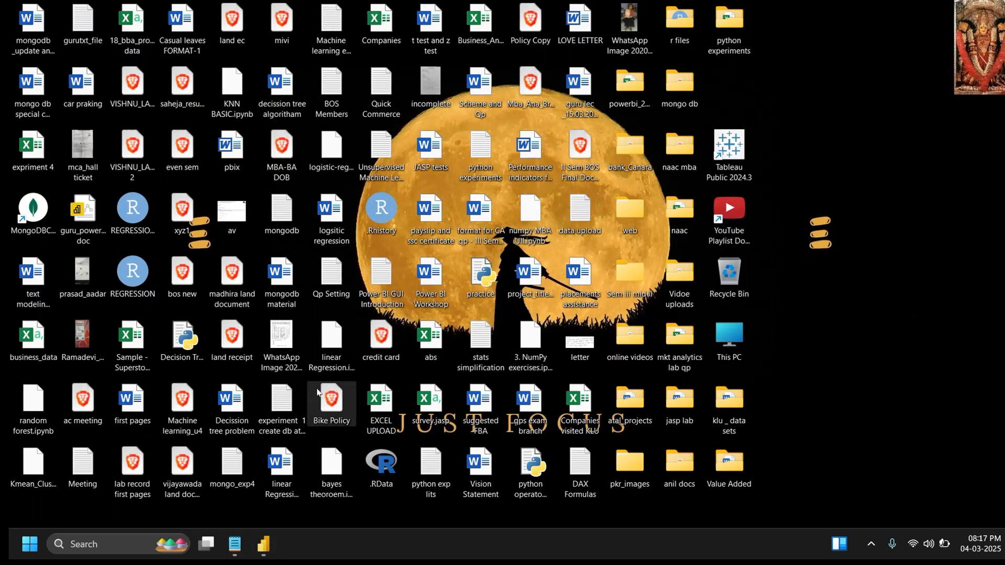
key(super+e)
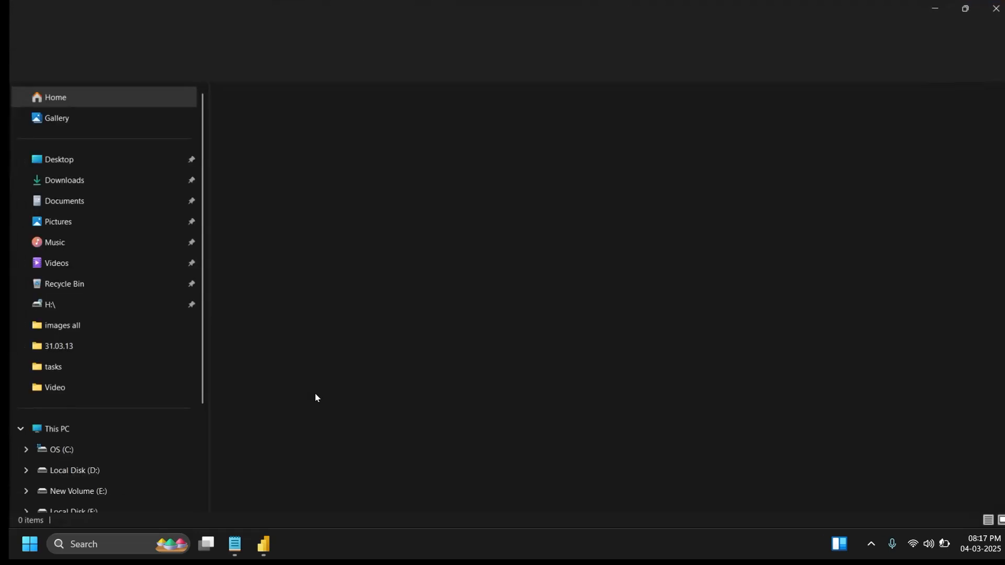
click(130, 179)
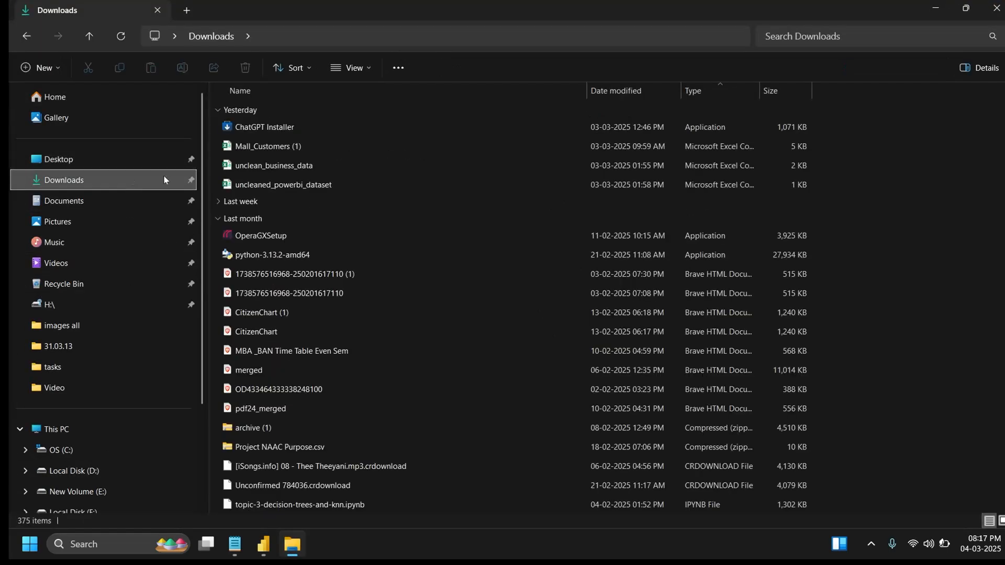
click(95, 202)
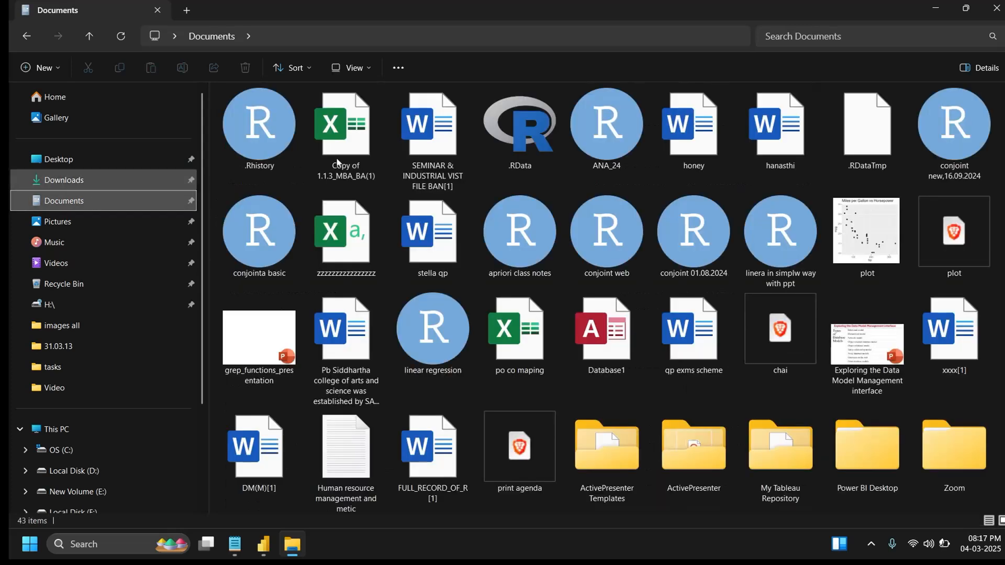
click(97, 159)
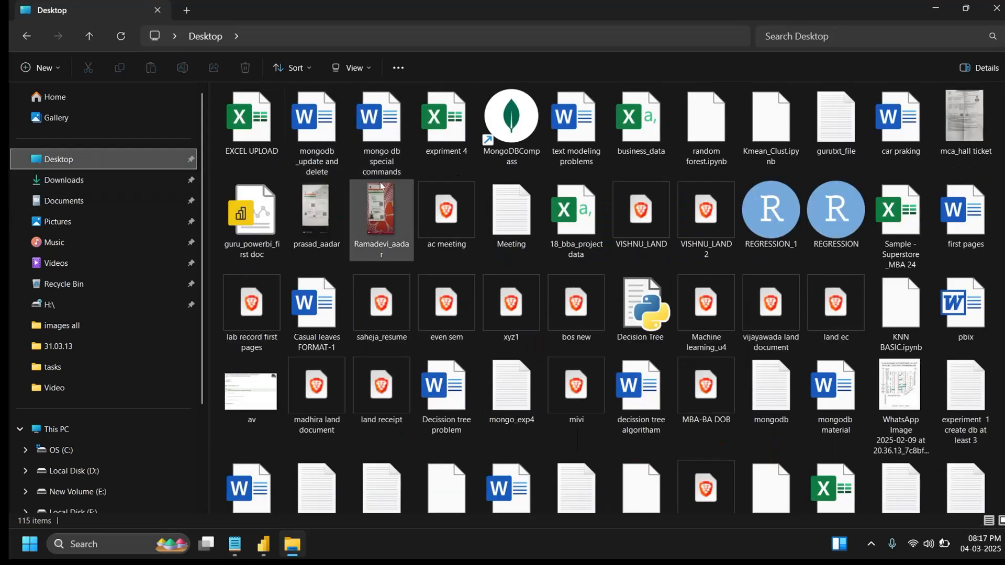
click(270, 154)
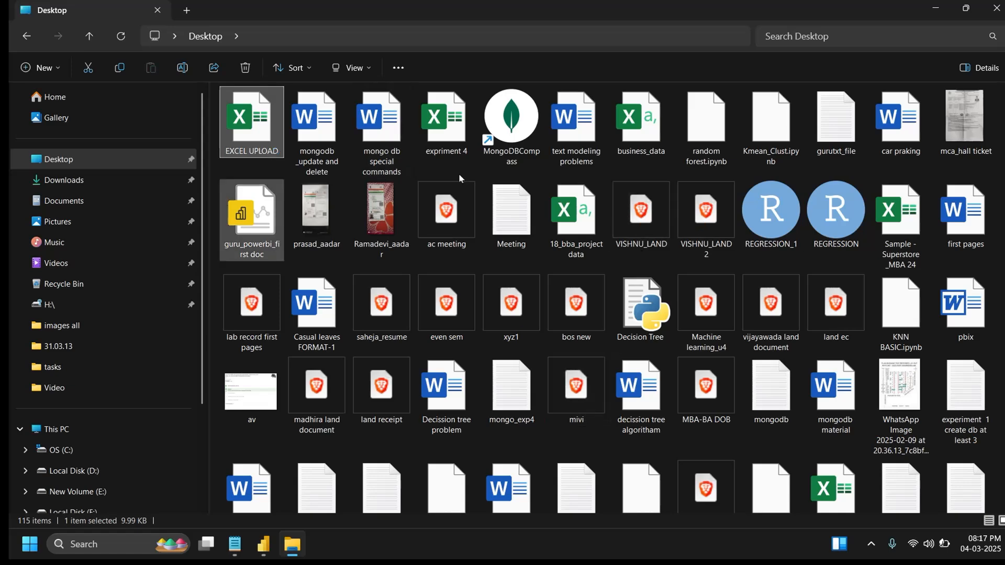
click(994, 9)
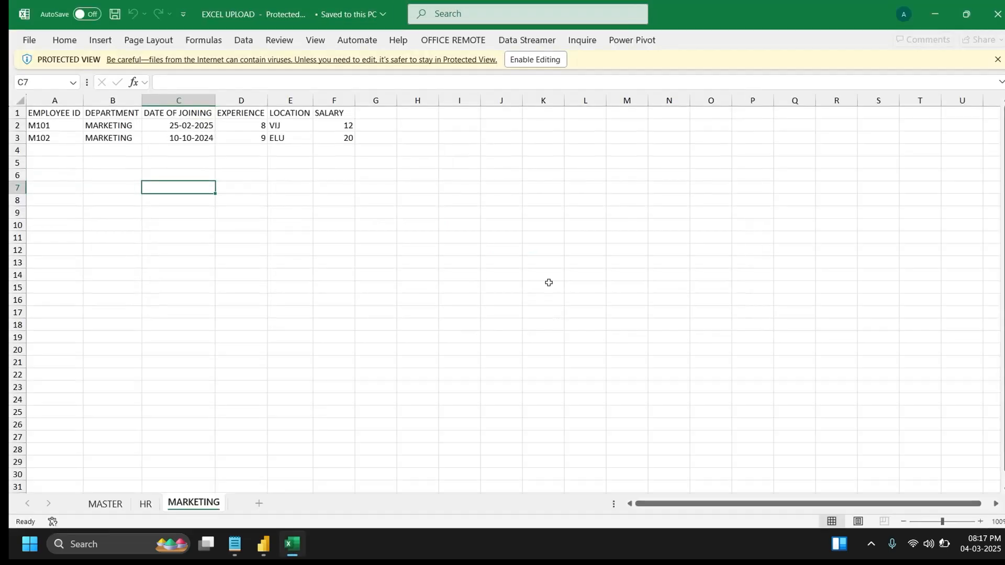
- Show the MASTER sheet of the workbook and enable editing
click(95, 504)
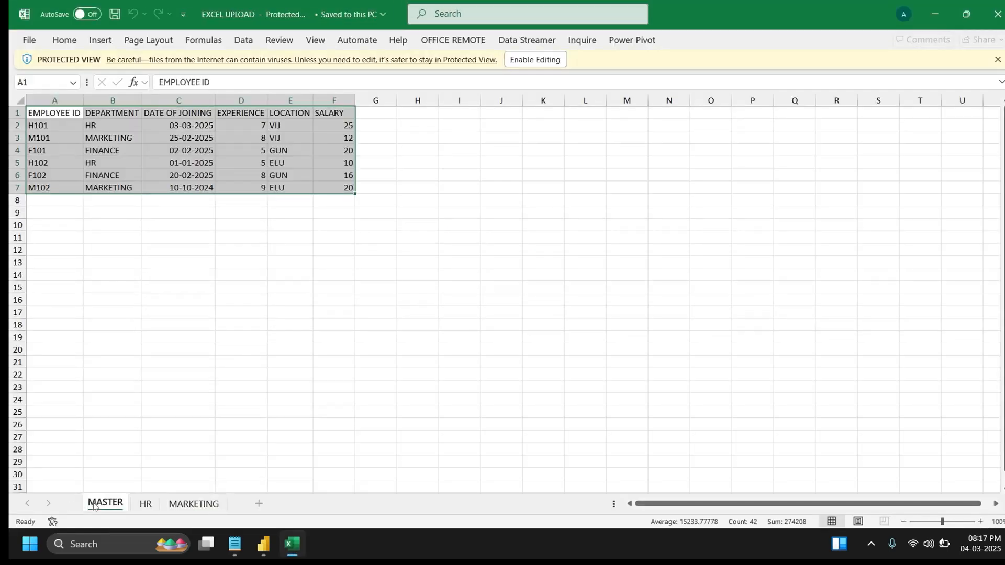
click(550, 61)
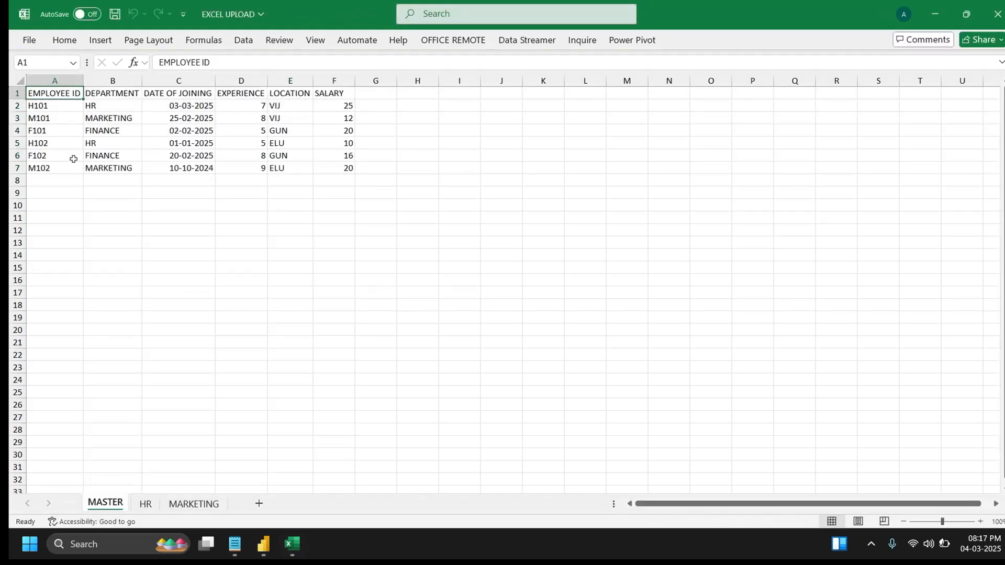
ctrl+scroll(74, 159, up, 4)
scroll(700, 257, down, 1)
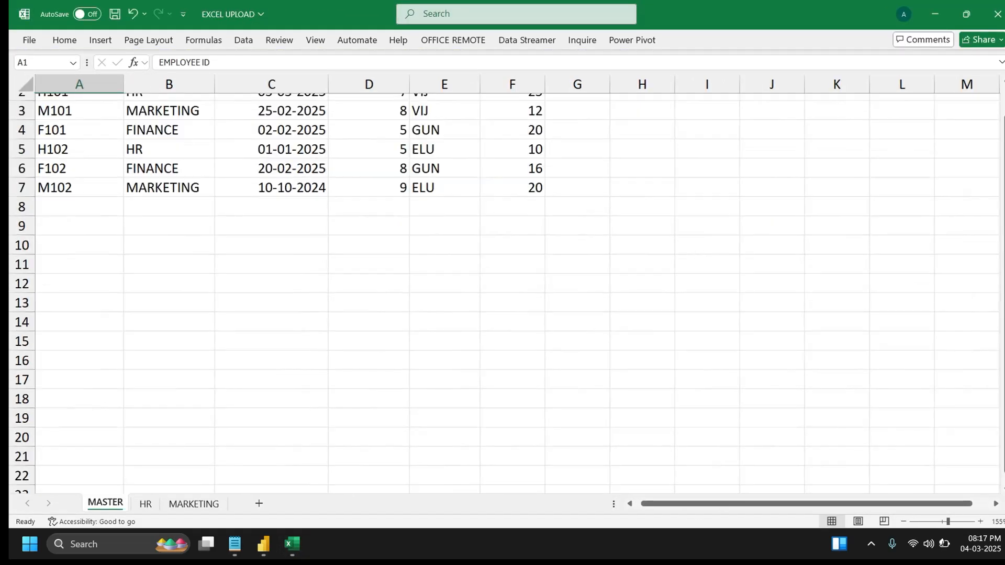
scroll(955, 367, up, 2)
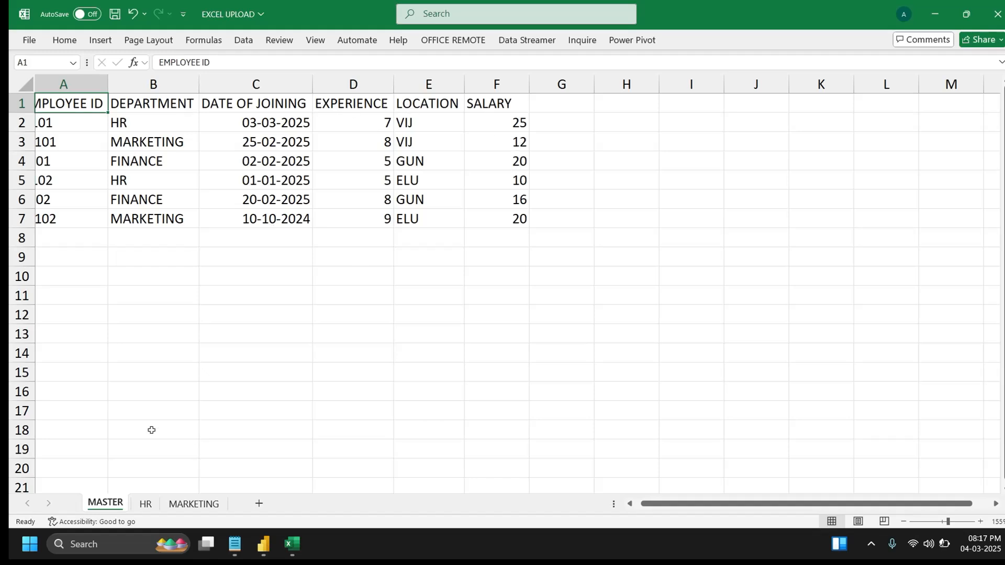
- Examine the HR sheet's records and compare them with the department entries in the MASTER sheet
click(146, 503)
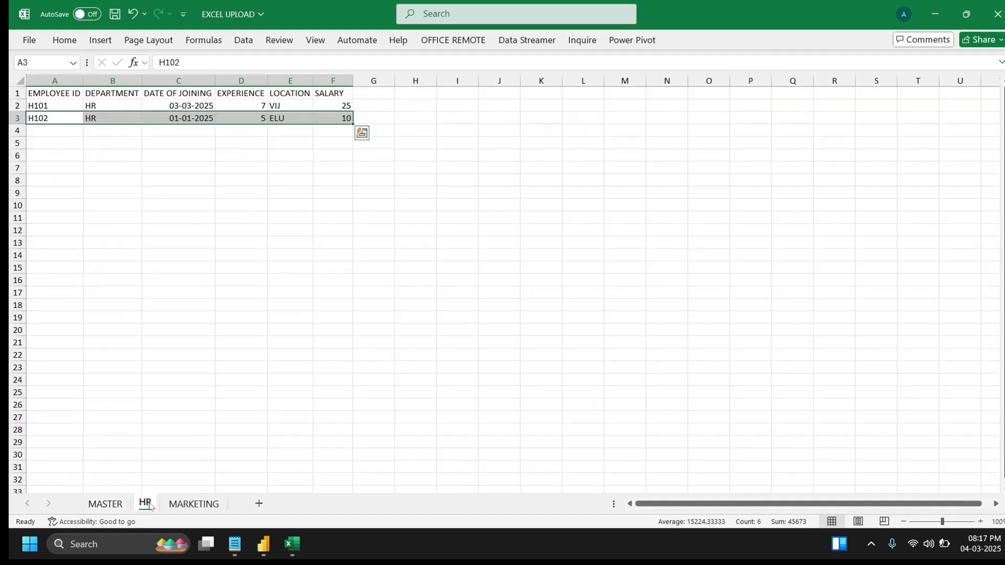
scroll(83, 159, up, 5)
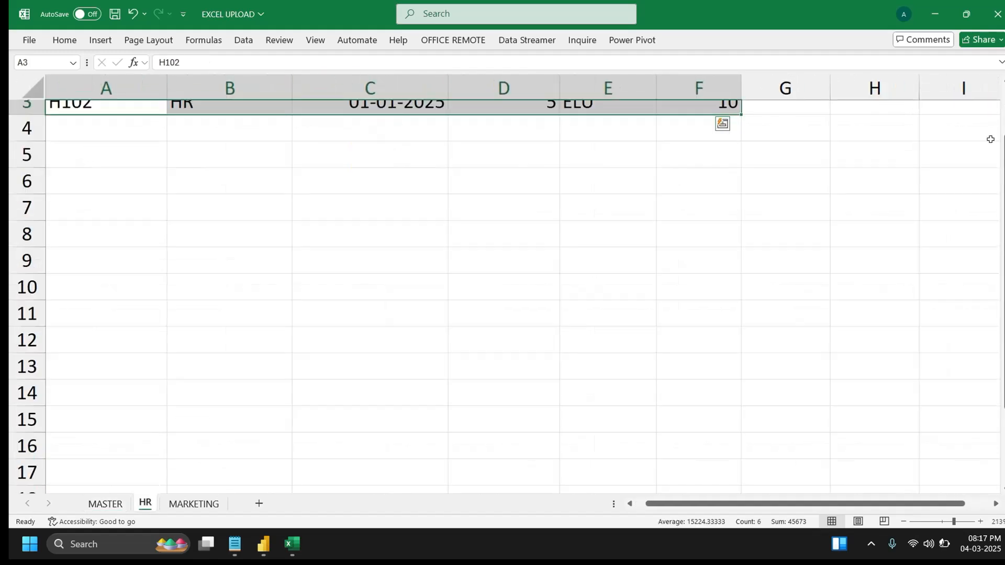
drag(1002, 220, 1002, 157)
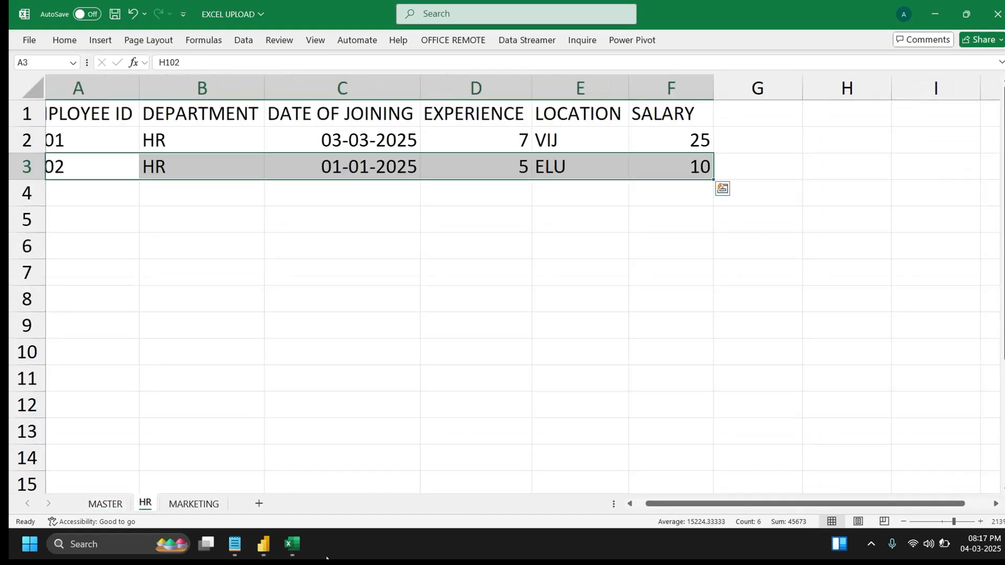
click(116, 503)
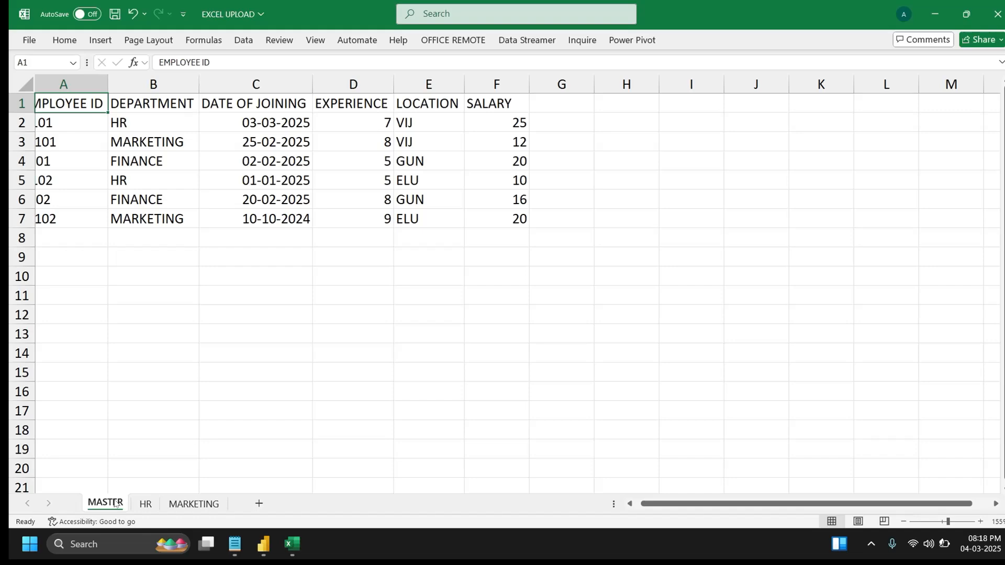
click(135, 117)
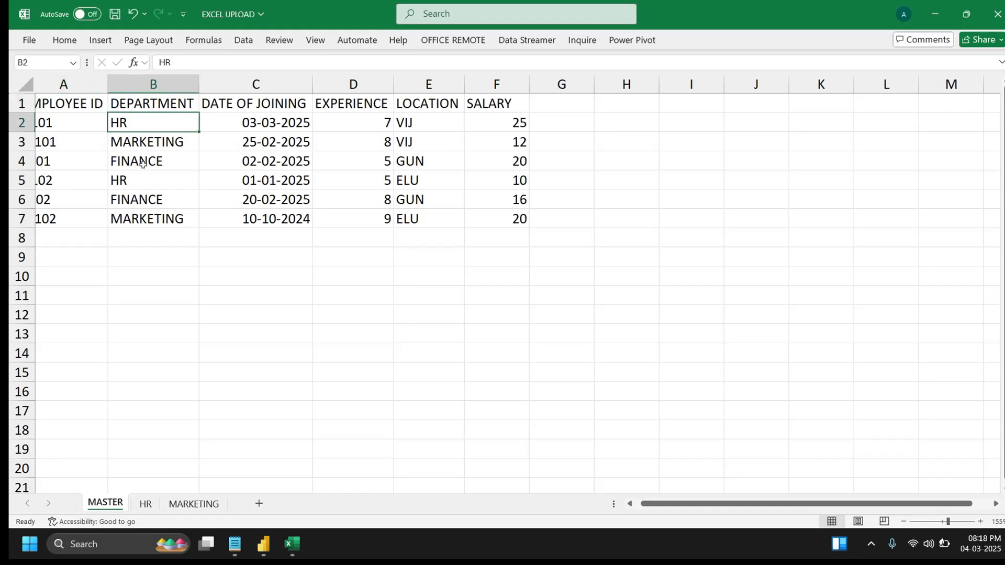
- Compare the repeated HR, FINANCE and MARKETING entries in the MASTER sheet's DEPARTMENT column and show the MARKETING sheet
ctrl+click(143, 178)
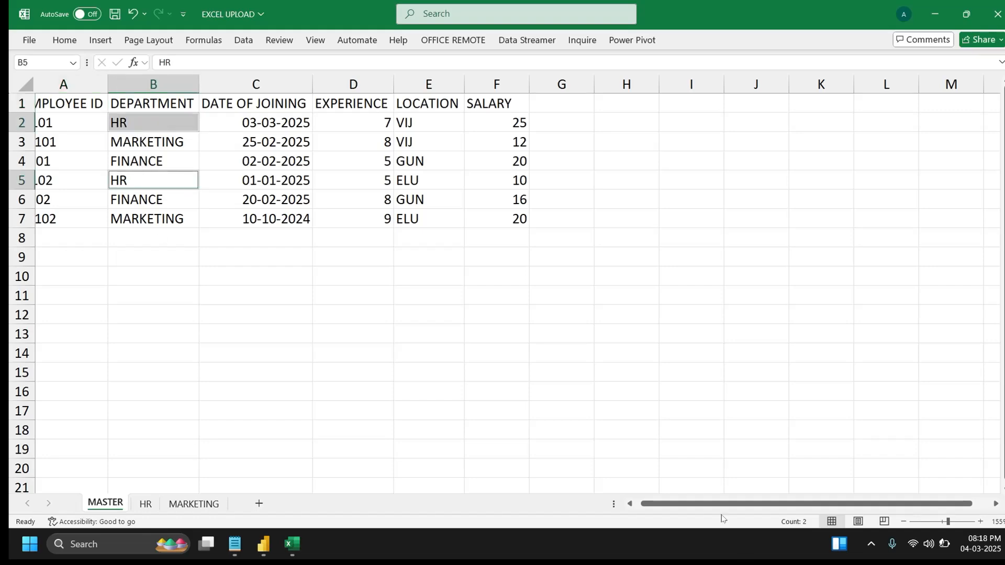
drag(721, 503, 711, 504)
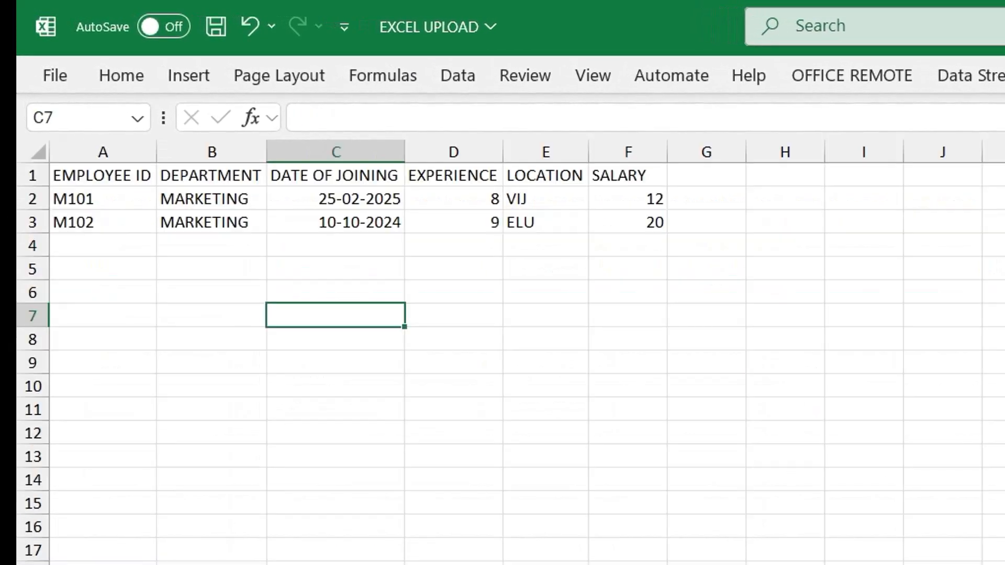
scroll(328, 442, up, 3)
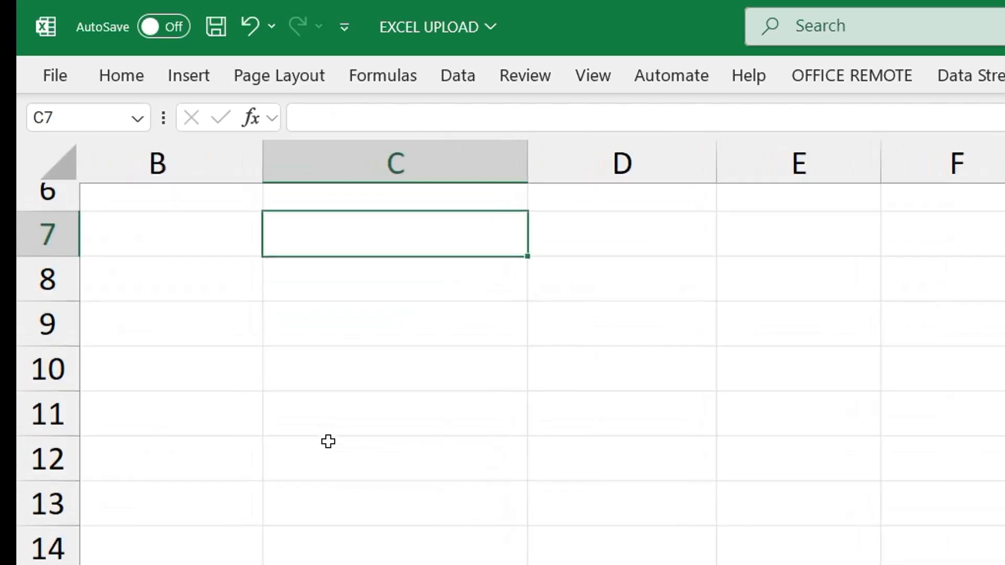
scroll(502, 366, up, 2)
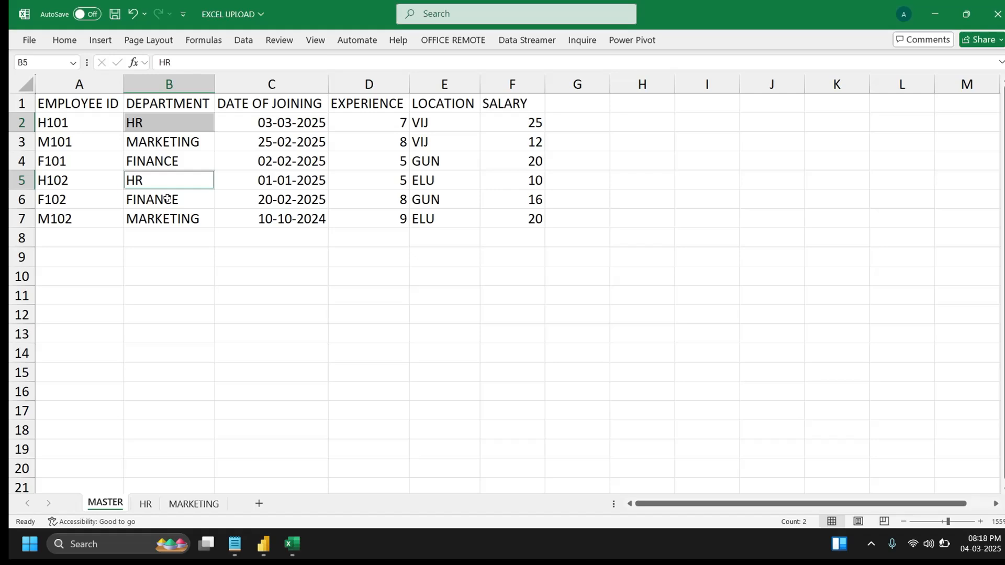
click(167, 198)
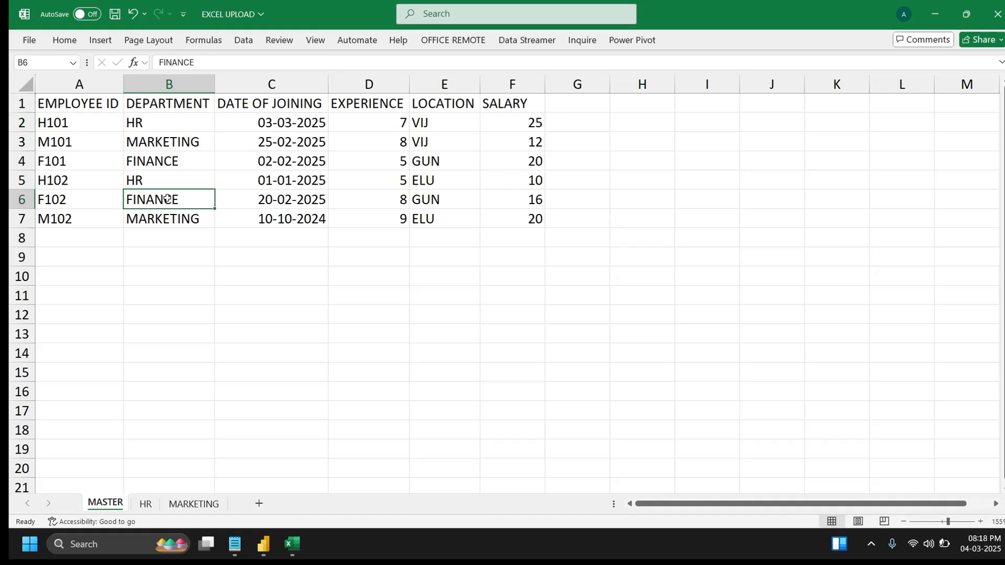
ctrl+click(180, 165)
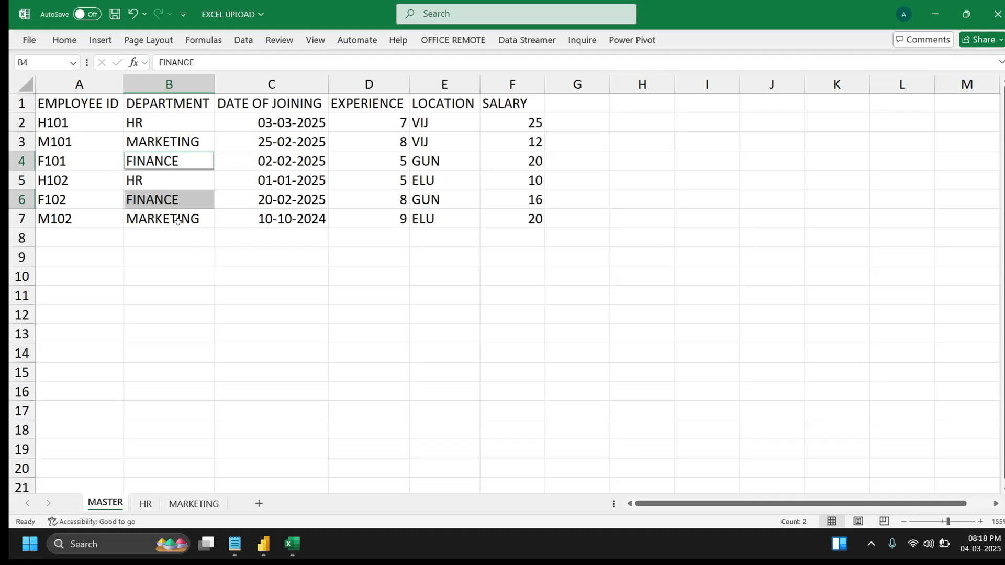
click(179, 145)
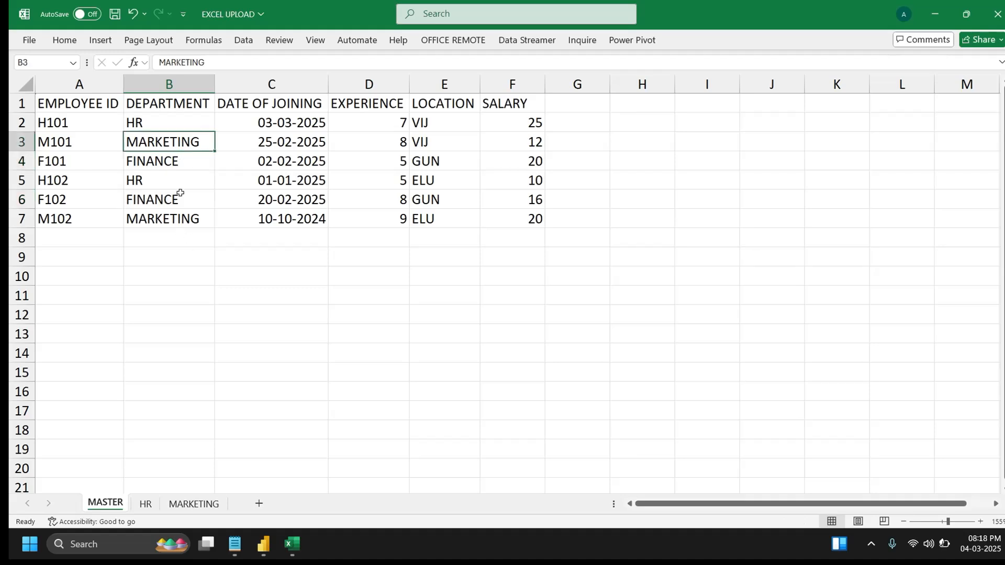
ctrl+click(178, 218)
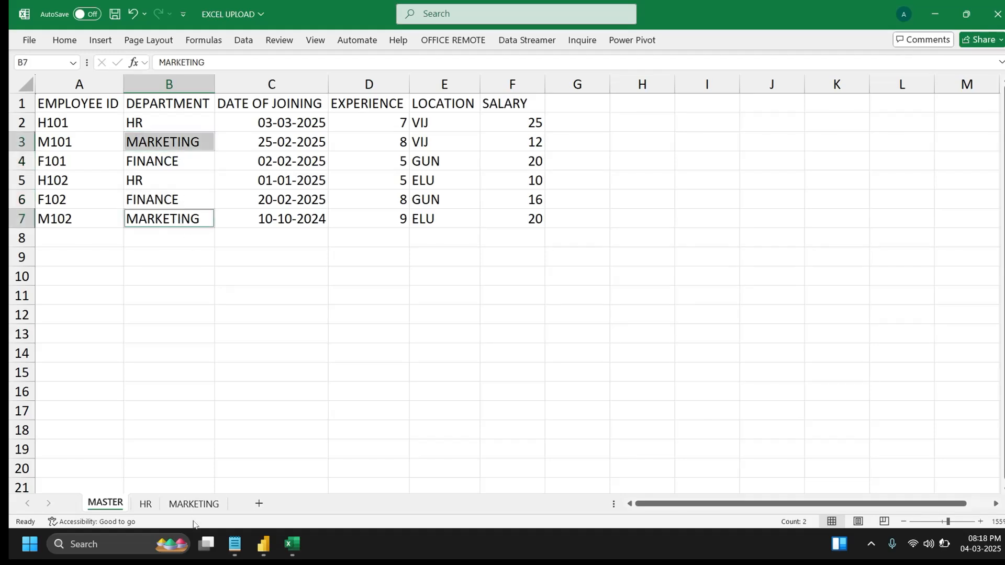
click(194, 503)
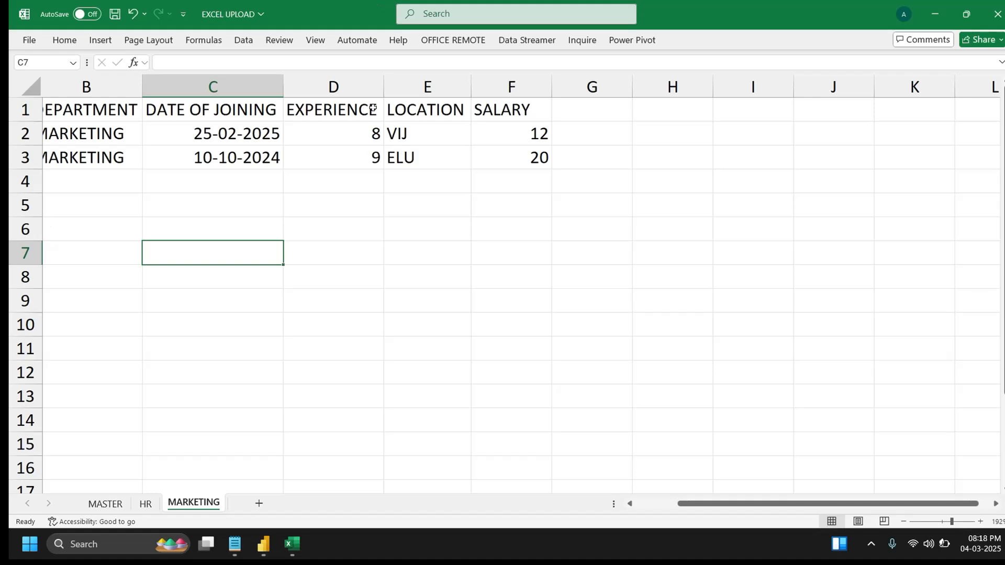
- Save and close the EXCEL UPLOAD workbook, refresh the desktop and select the workbook's file there
click(998, 11)
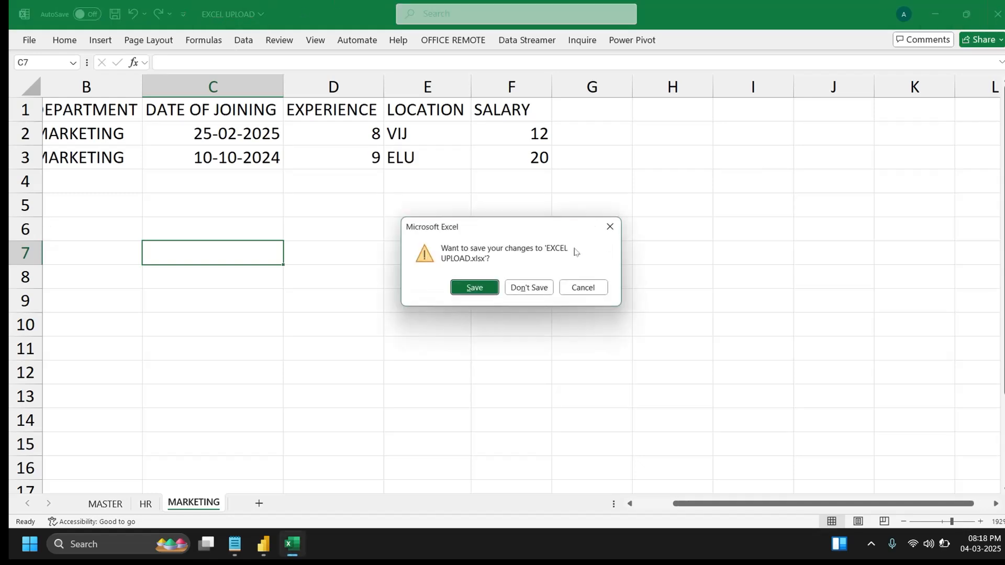
click(486, 286)
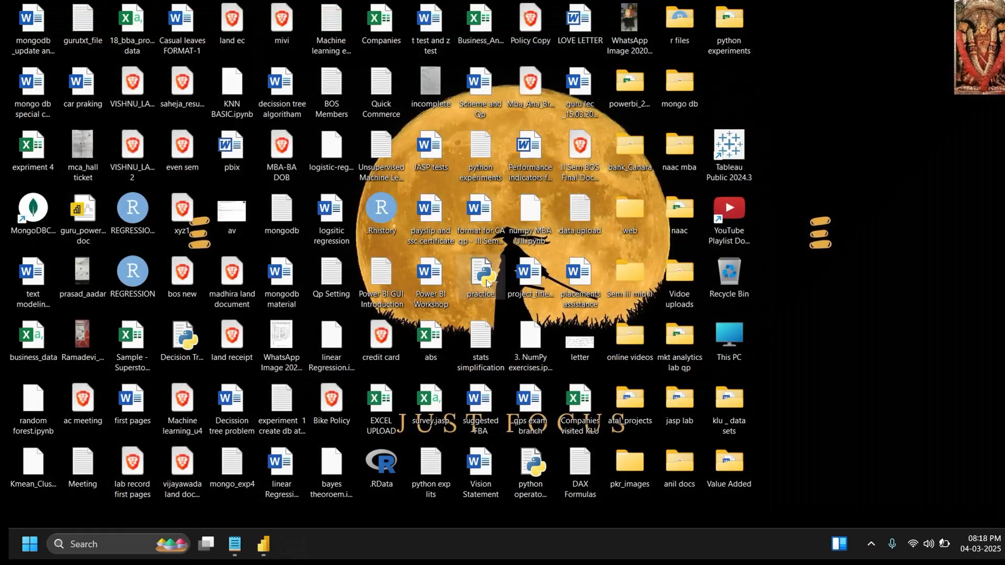
right_click(863, 170)
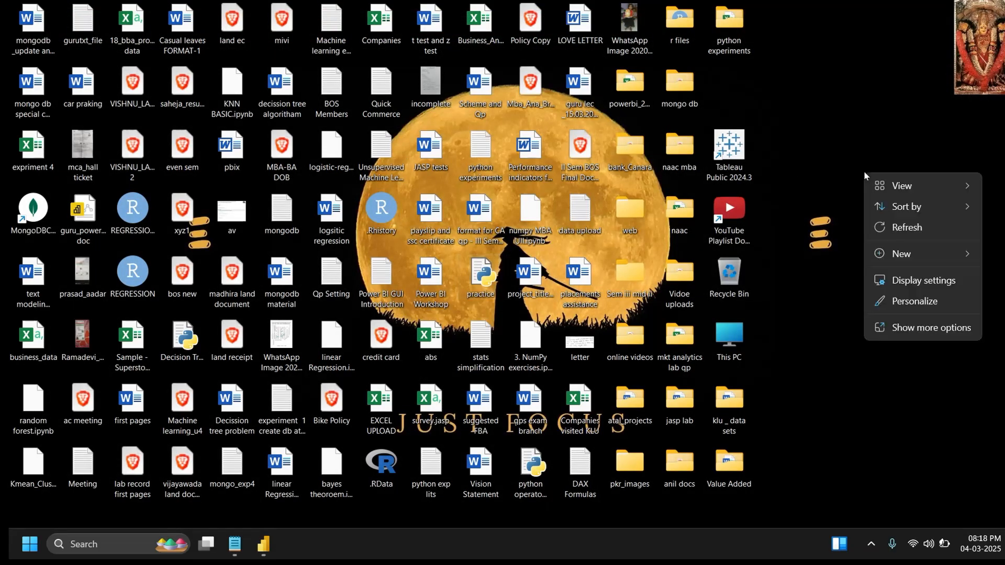
click(898, 228)
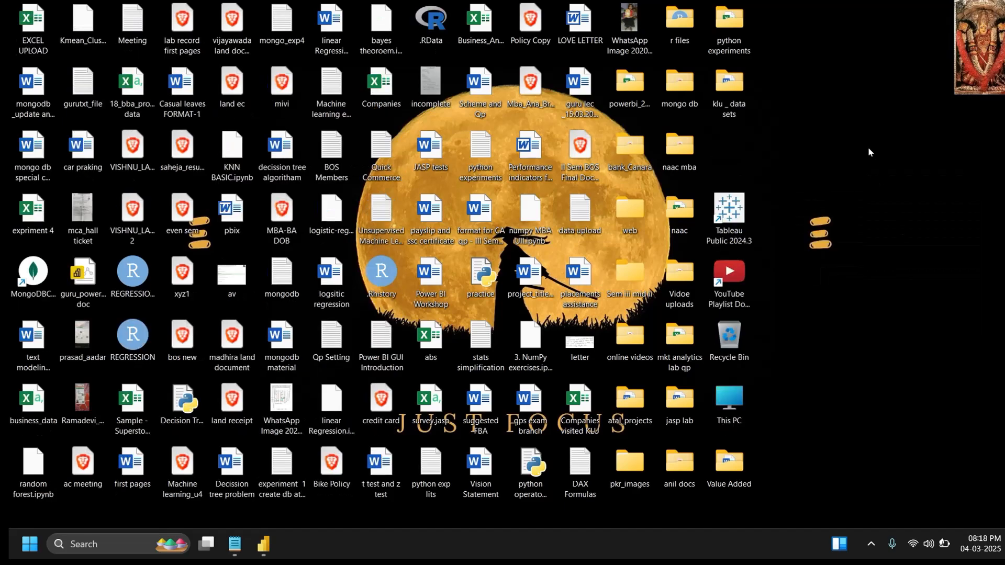
right_click(868, 147)
click(56, 23)
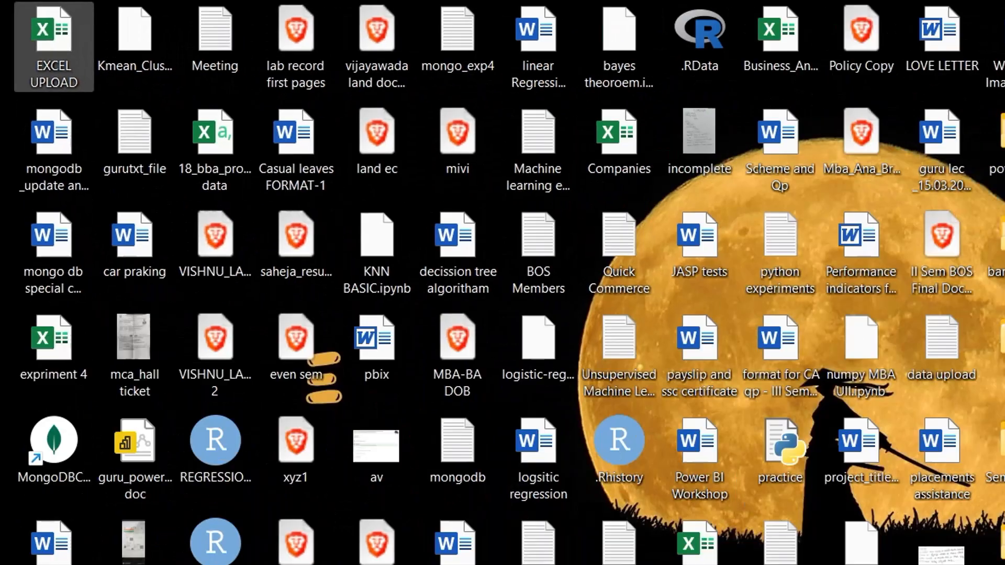
- Switch to Power BI Desktop and open the EXCEL UPLOAD workbook from the Desktop folder as an Excel data source
click(264, 545)
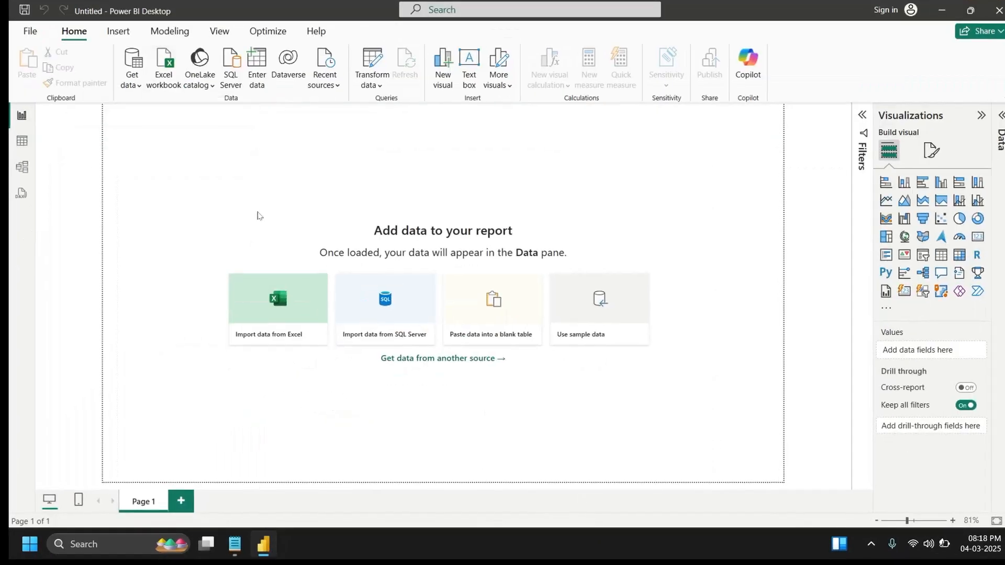
click(132, 77)
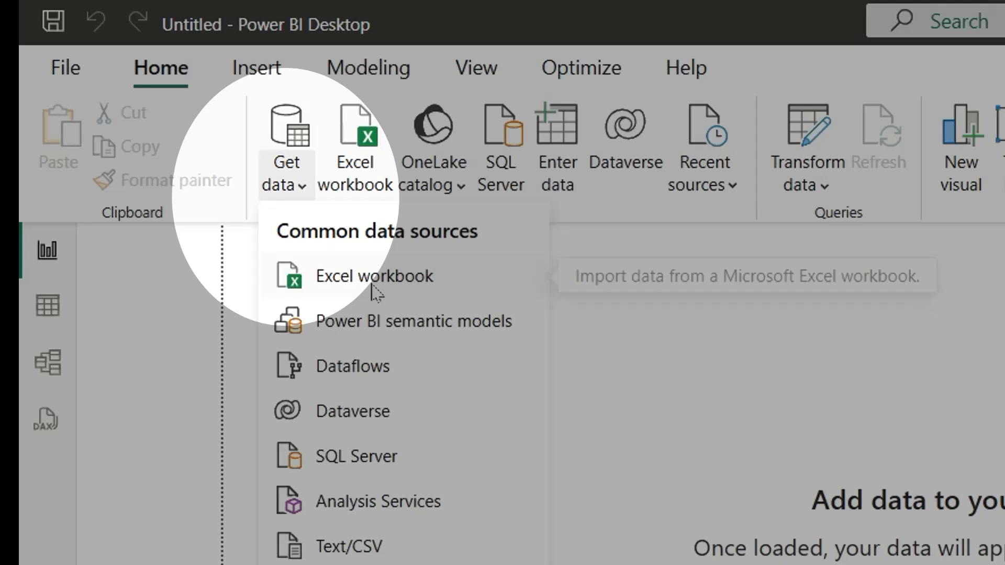
click(173, 131)
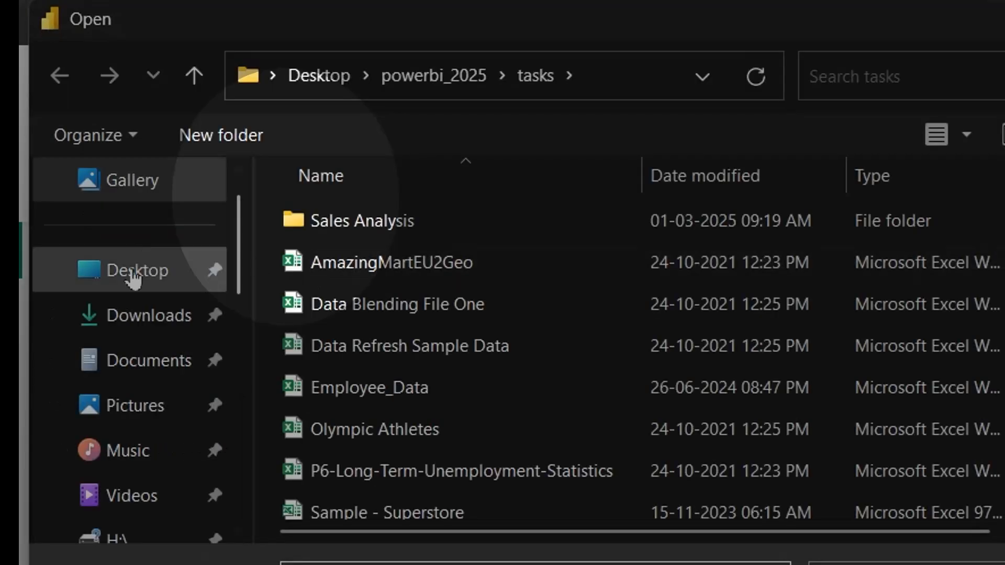
click(135, 278)
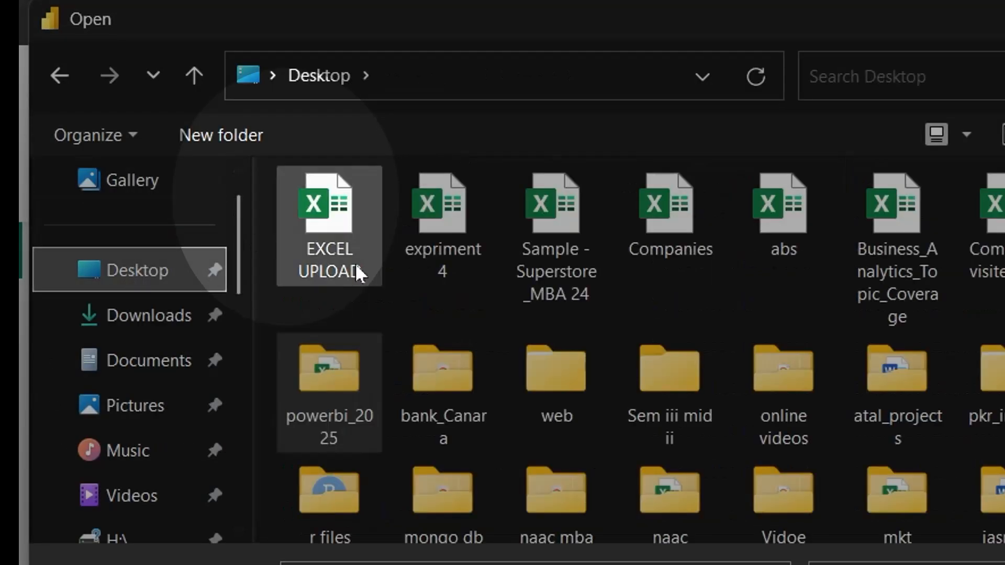
click(356, 264)
double_click(356, 264)
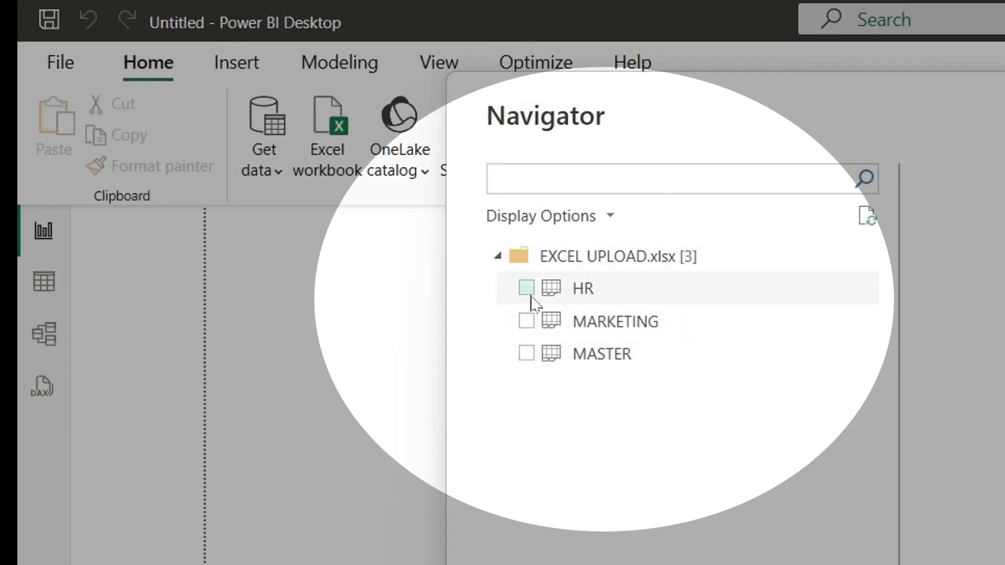
- Preview the MASTER, HR and MARKETING sheets in the Navigator and load only HR and MASTER, leaving MARKETING out
click(526, 353)
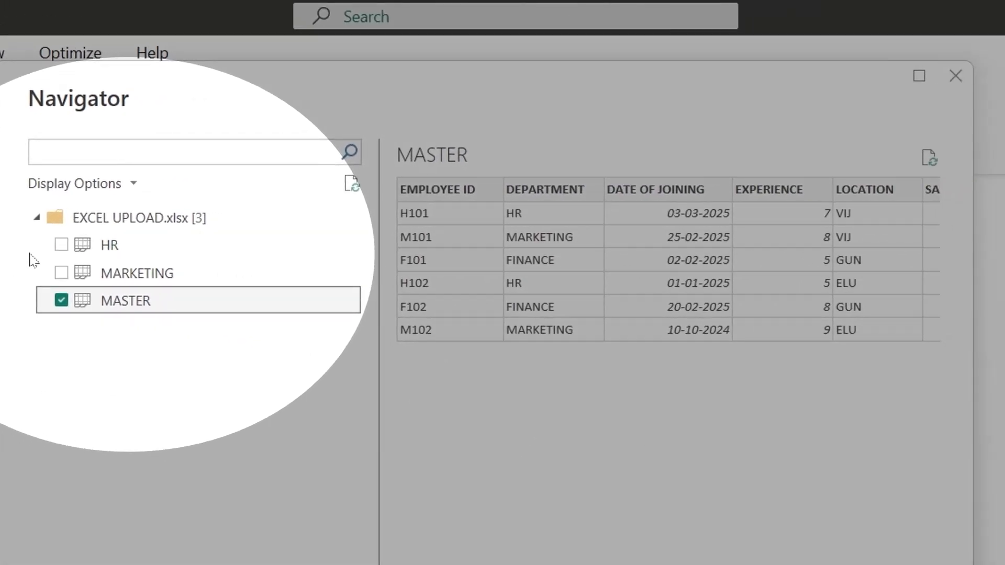
click(61, 245)
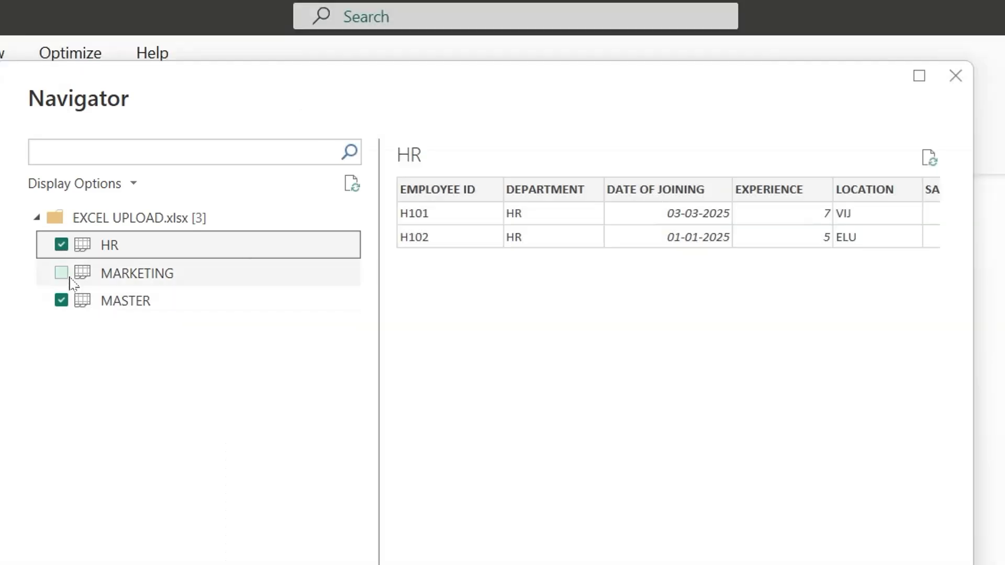
click(69, 276)
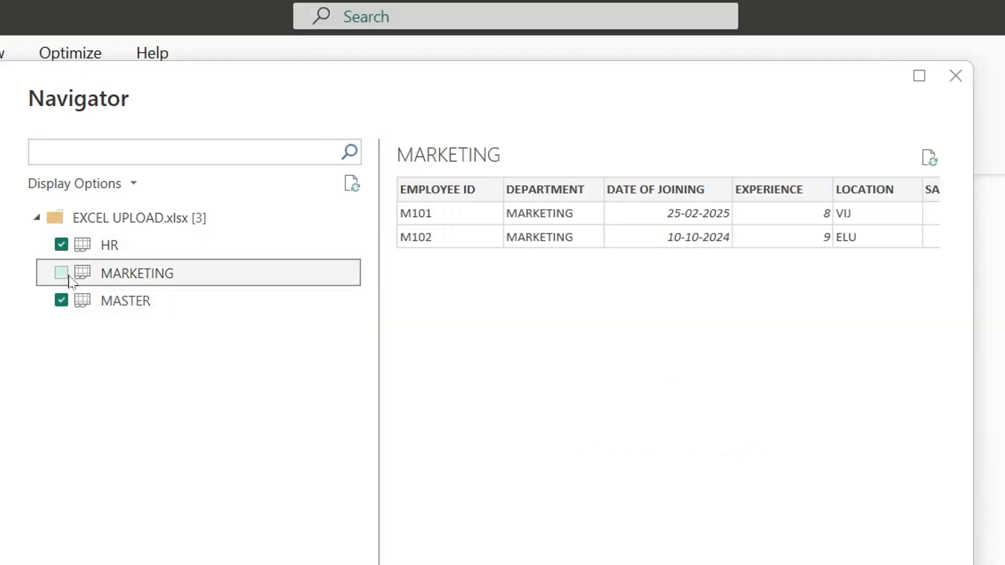
click(62, 273)
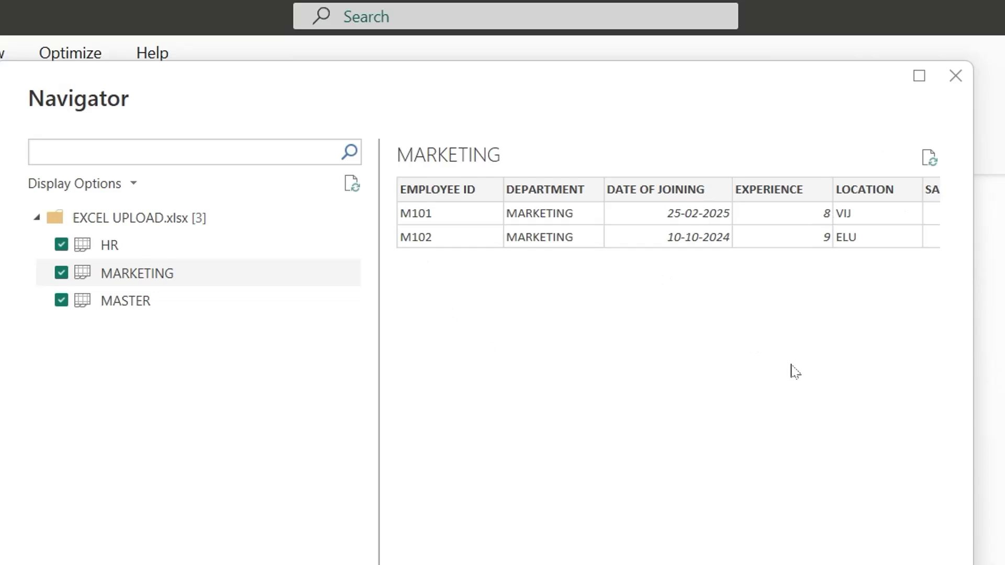
scroll(668, 213, right, 2)
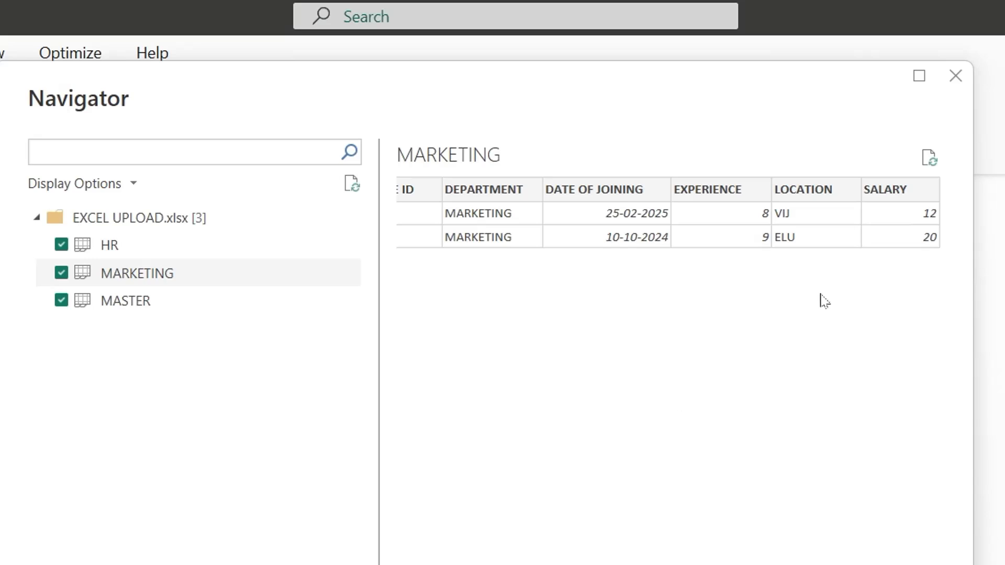
click(931, 166)
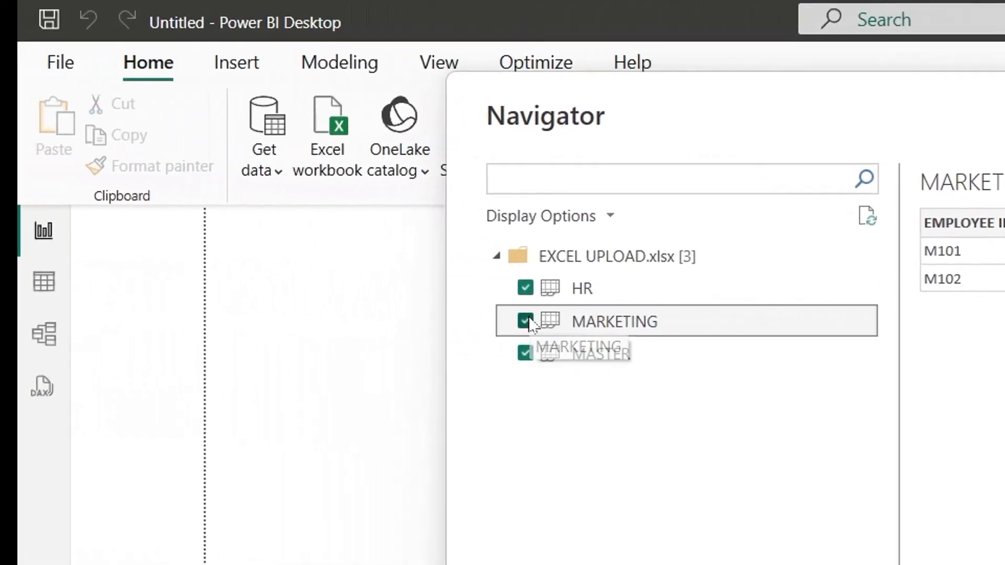
click(527, 322)
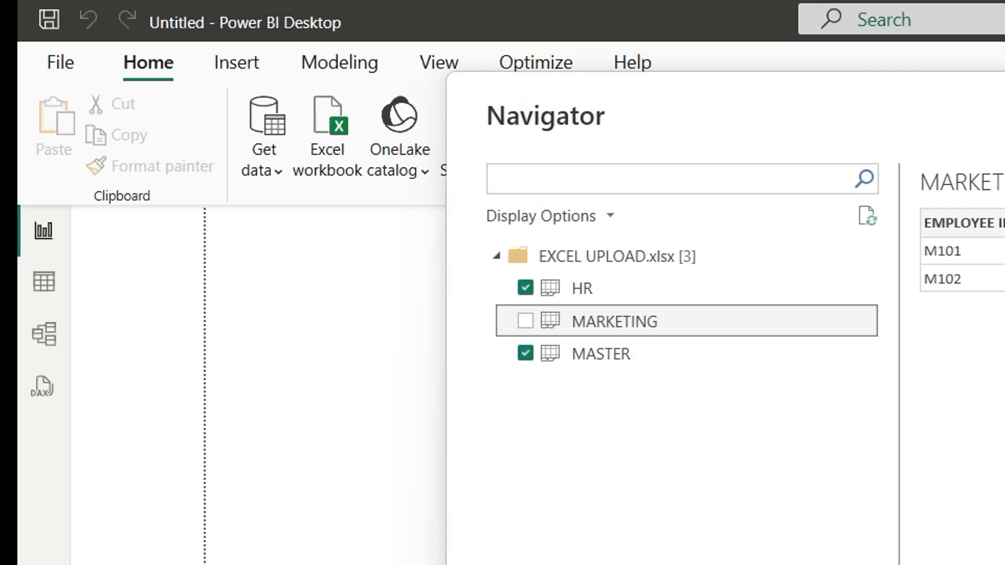
key(Escape)
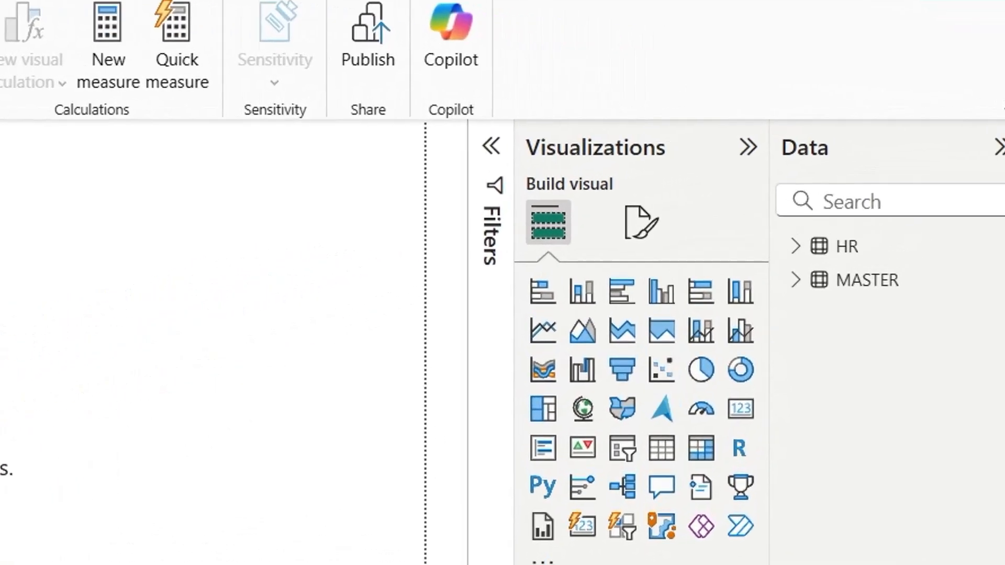
- View the loaded HR and MASTER records, and move the HR table diagonally below MASTER in the model diagram to expose their relationship
click(0, 303)
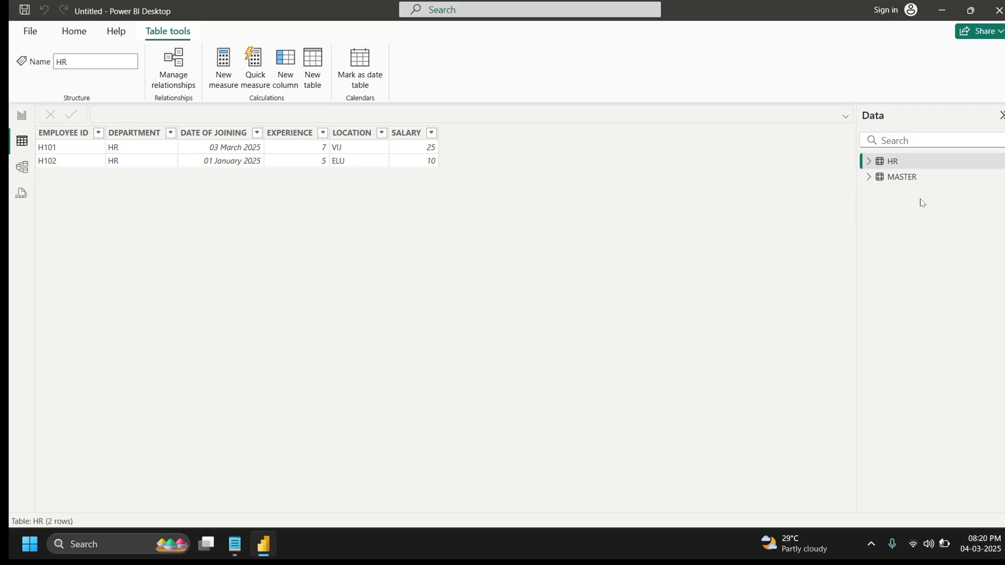
click(917, 181)
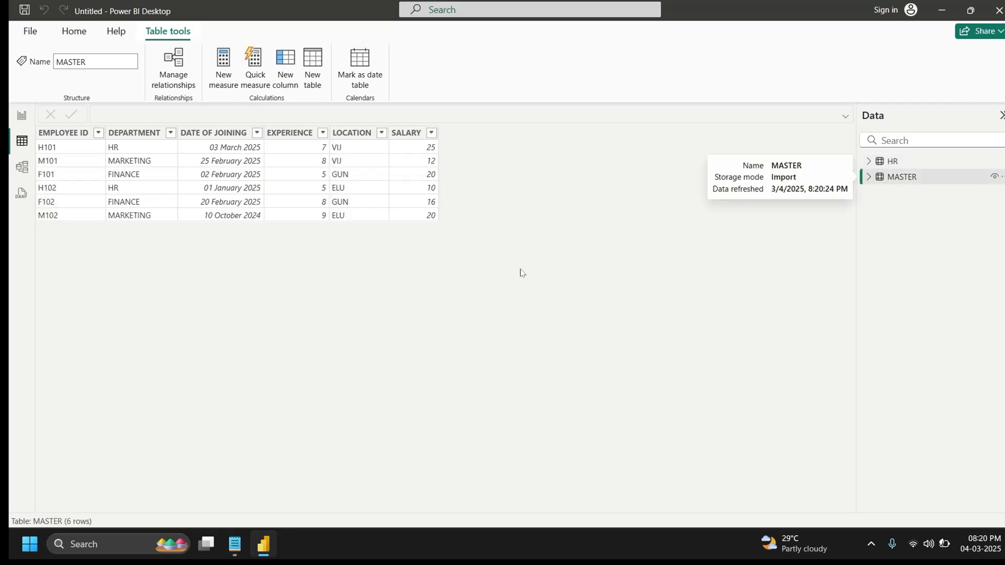
click(25, 168)
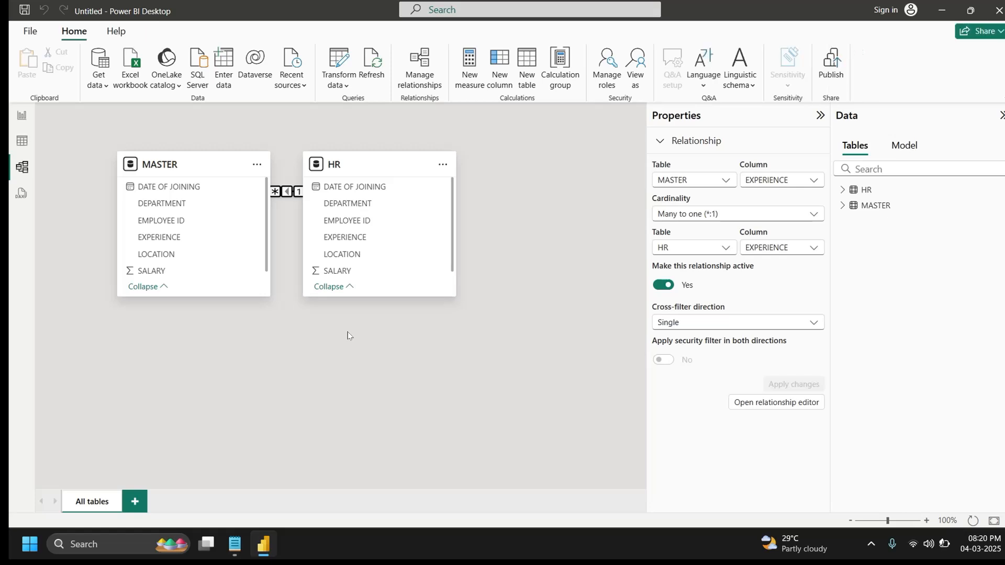
drag(393, 158, 478, 314)
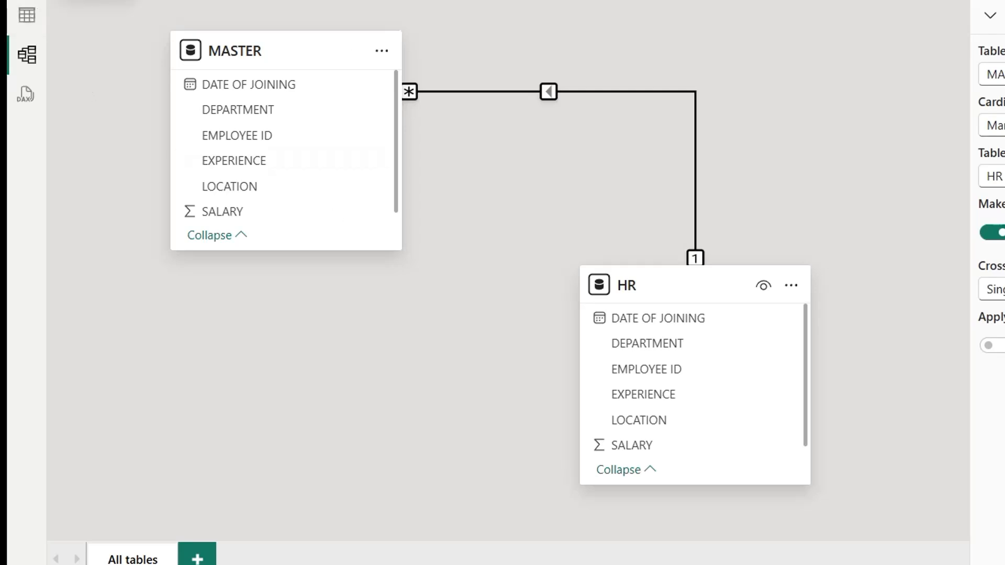
- Return to the report view and open the EXCEL UPLOAD workbook from the Desktop folder again as another data import
click(27, 0)
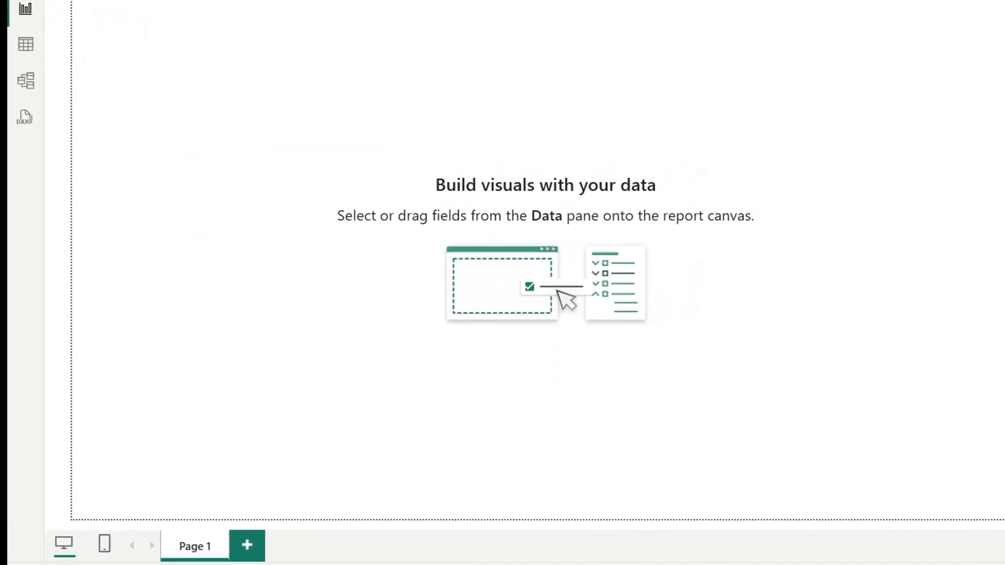
click(148, 66)
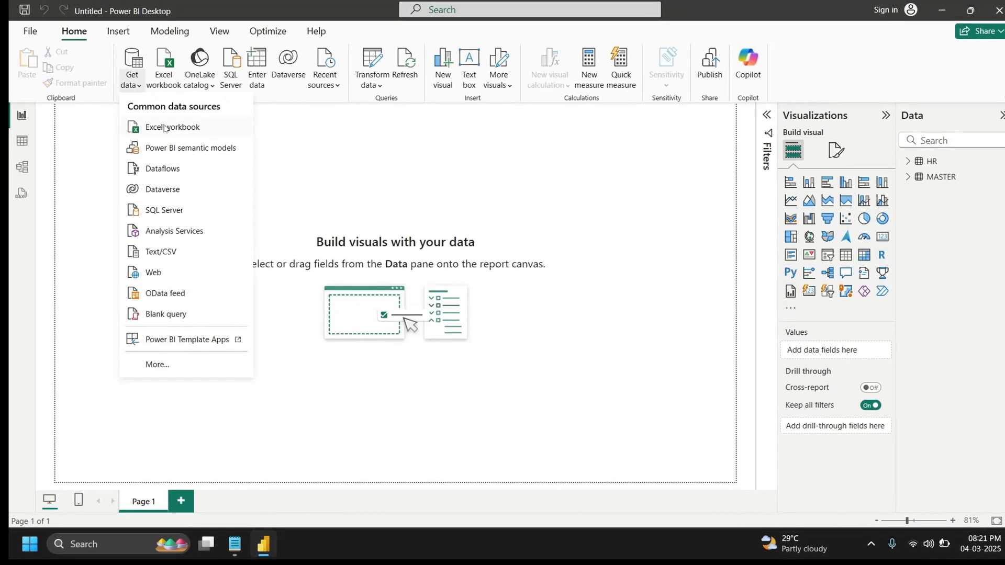
click(174, 107)
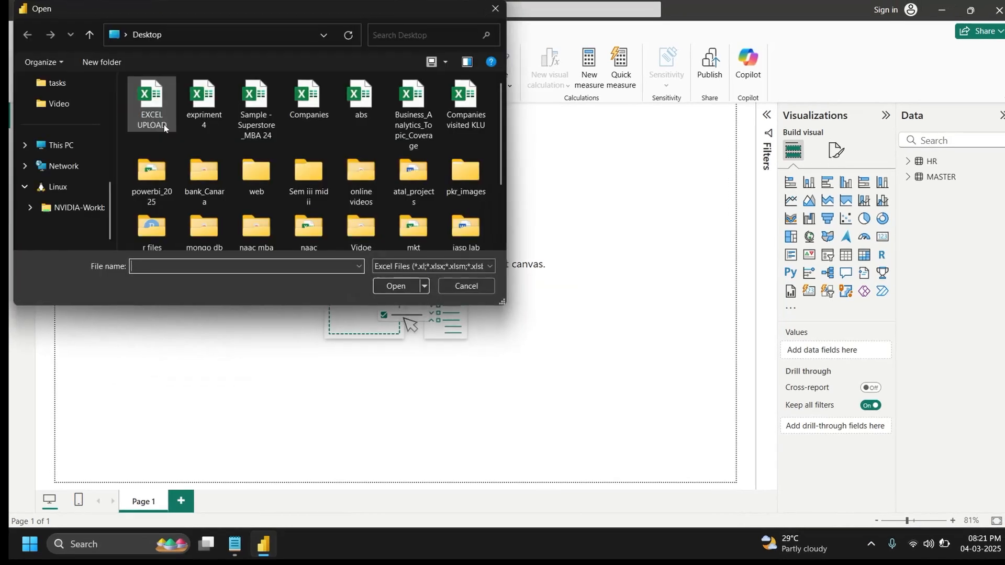
double_click(164, 127)
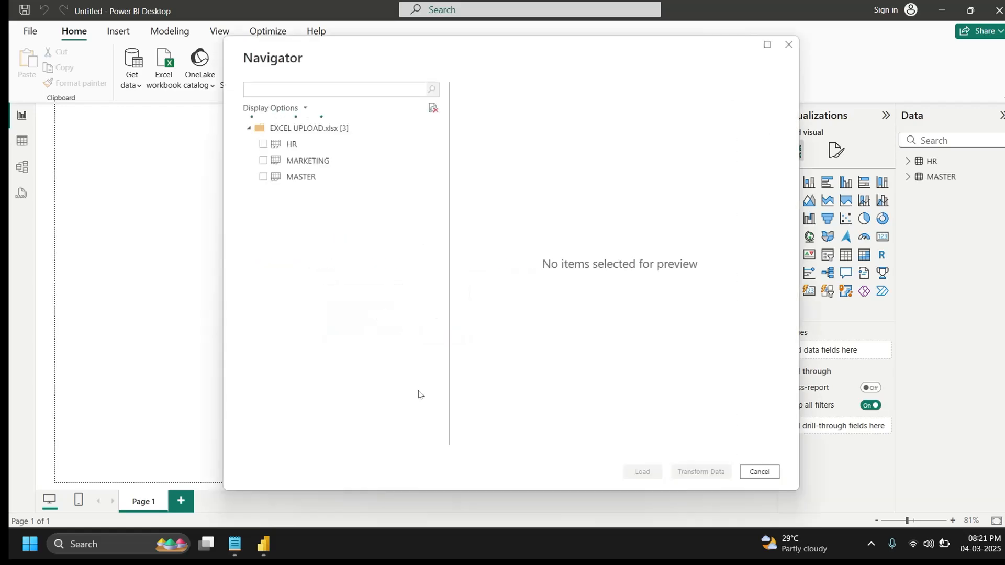
- Select the HR, MARKETING and MASTER sheets in the Navigator, load all three, and check the resulting table list
click(264, 144)
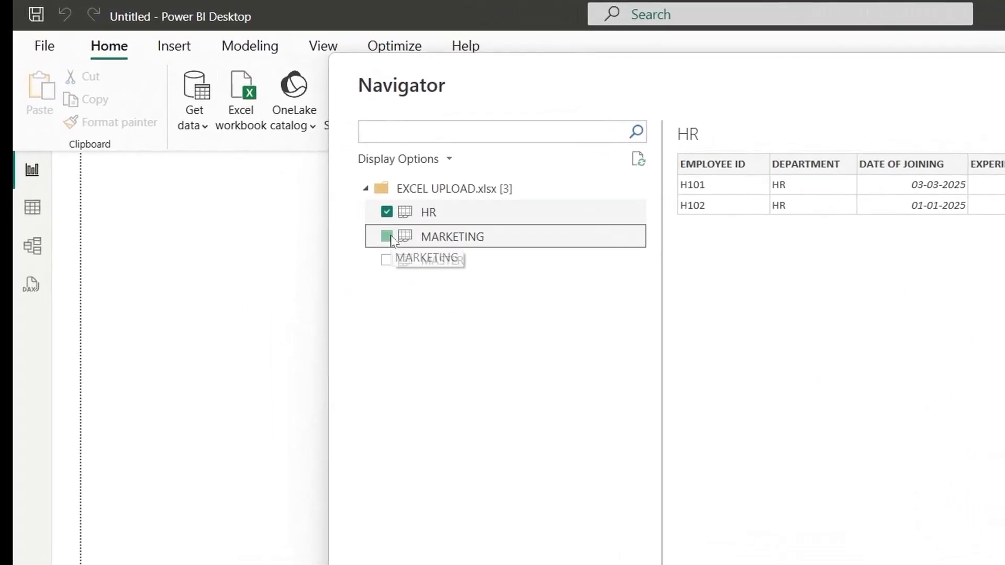
click(287, 177)
click(431, 290)
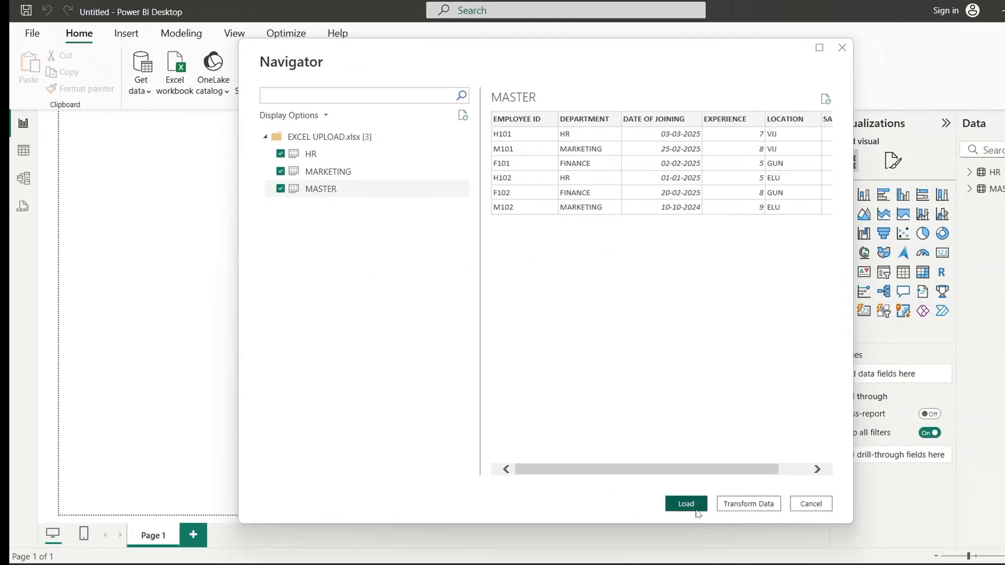
click(686, 506)
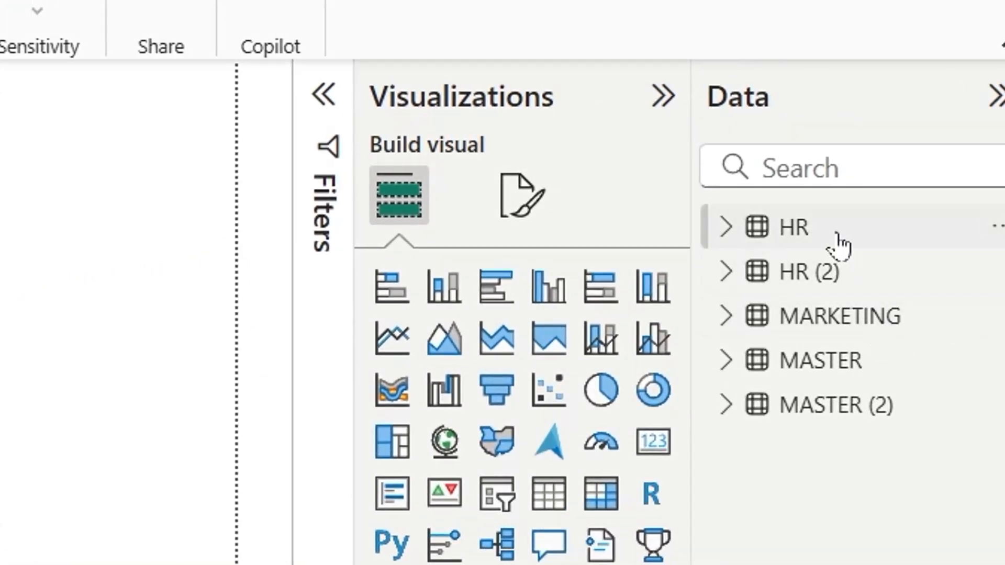
mouse_move(839, 246)
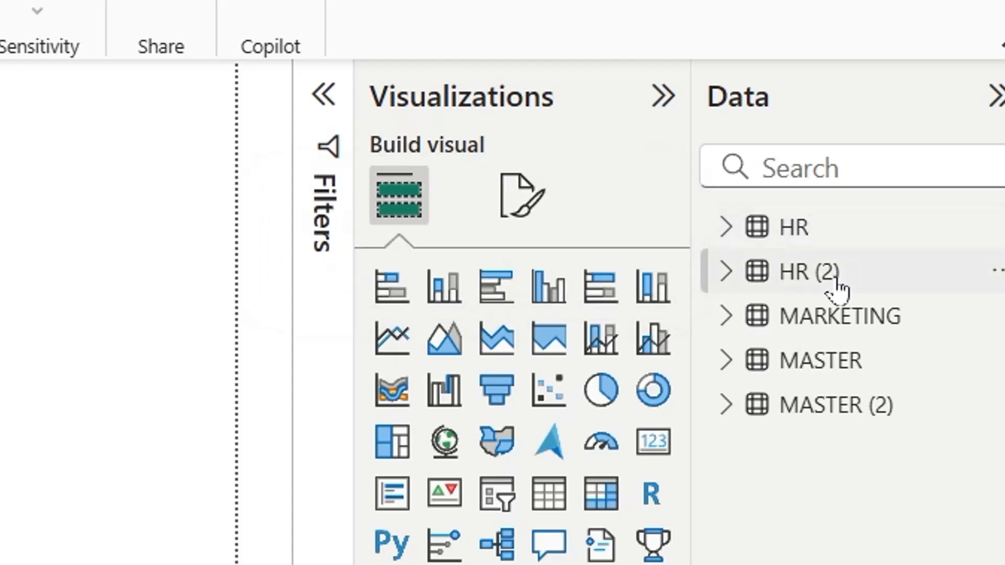
mouse_move(835, 288)
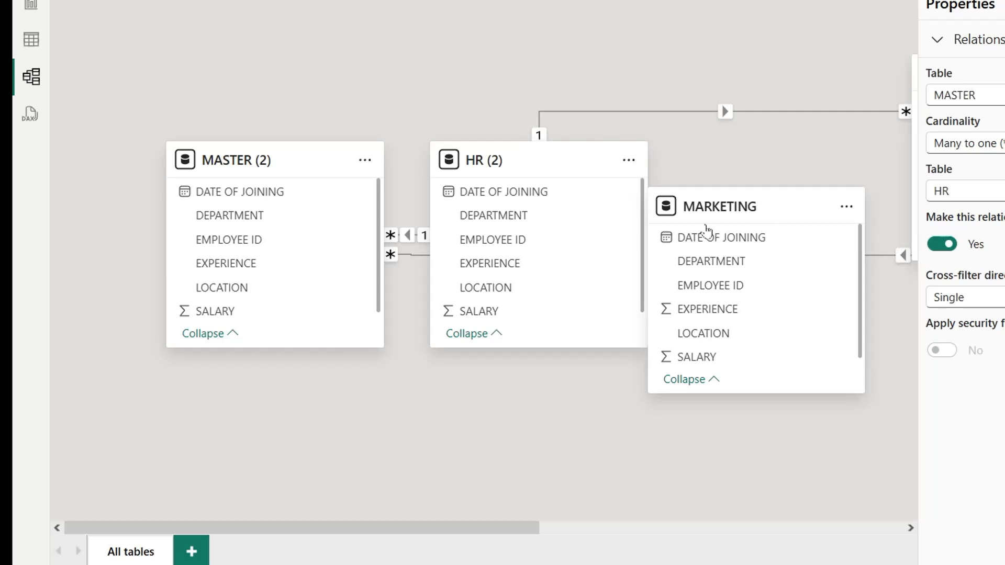
- In the model diagram, move HR (2) and MARKETING lower, MASTER (2) higher, and MASTER closer to them to expose the relationship lines
drag(590, 168, 581, 376)
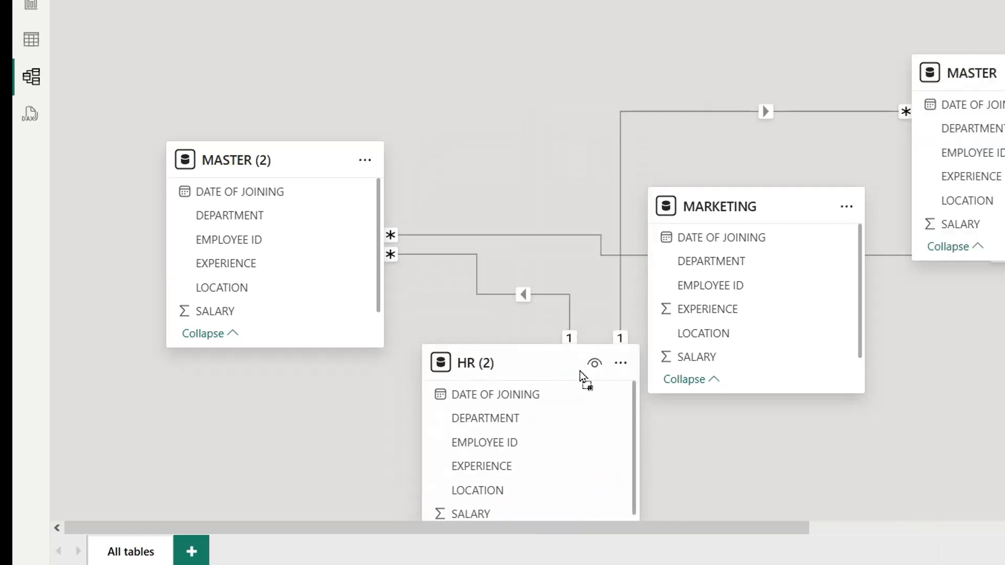
drag(762, 214, 944, 345)
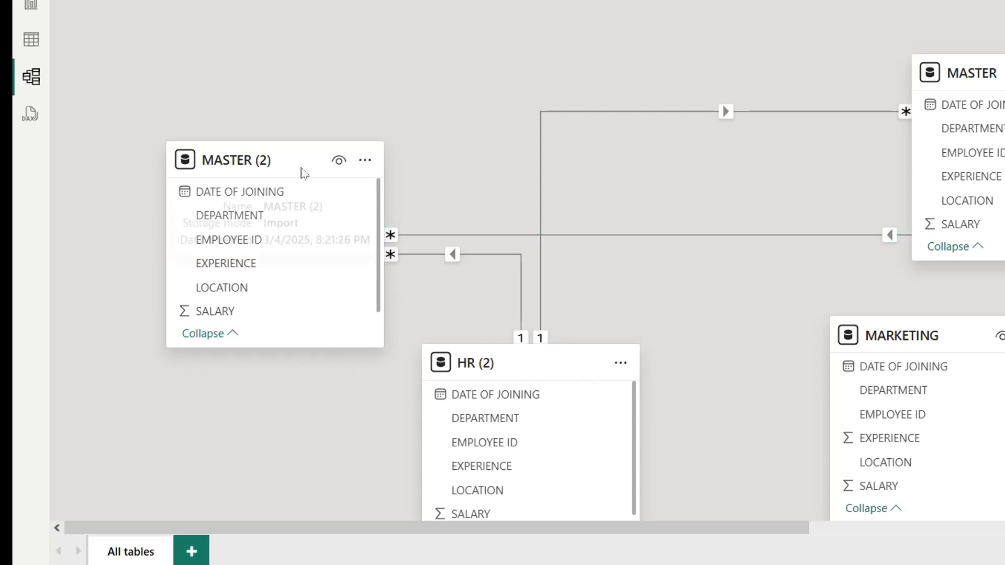
drag(303, 168, 285, 42)
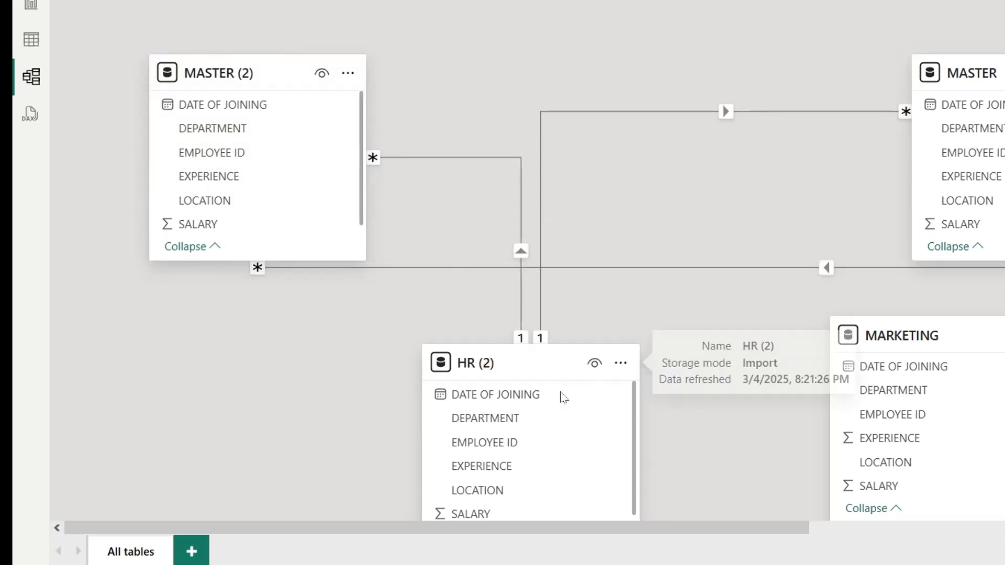
drag(502, 363, 496, 359)
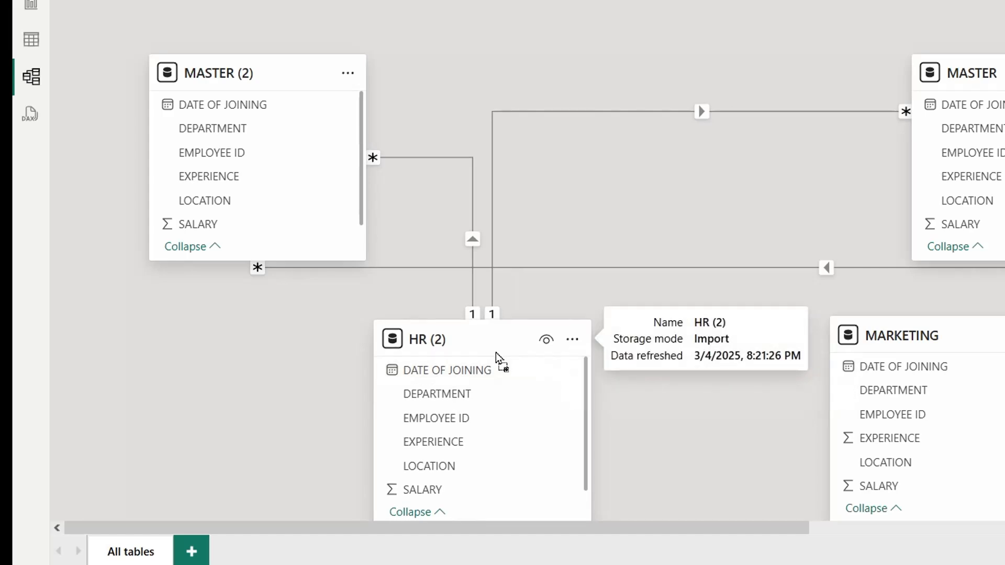
drag(977, 52, 849, 48)
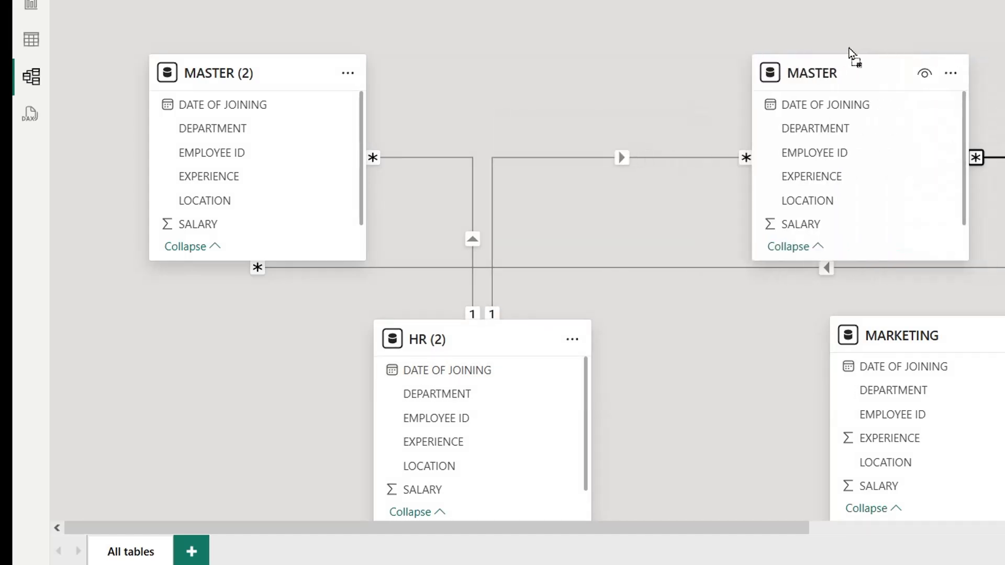
- Return to the report view and delete the duplicate HR (2) table from the model
click(28, 7)
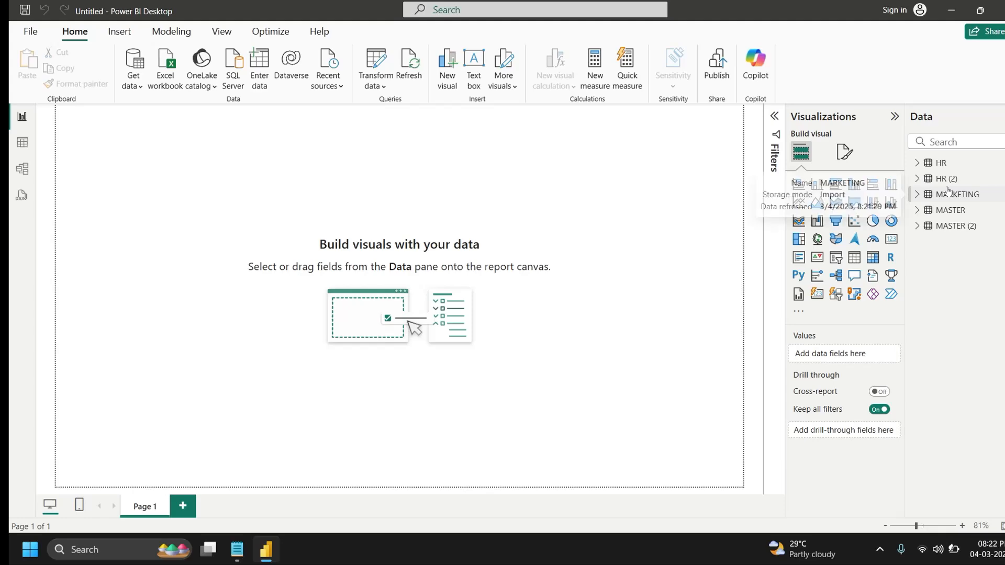
mouse_move(1002, 182)
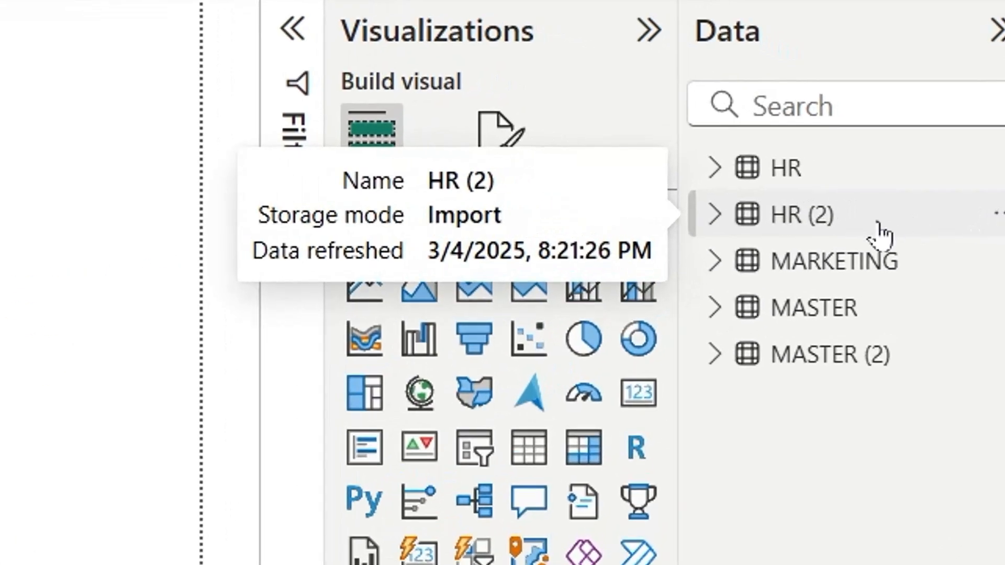
click(996, 244)
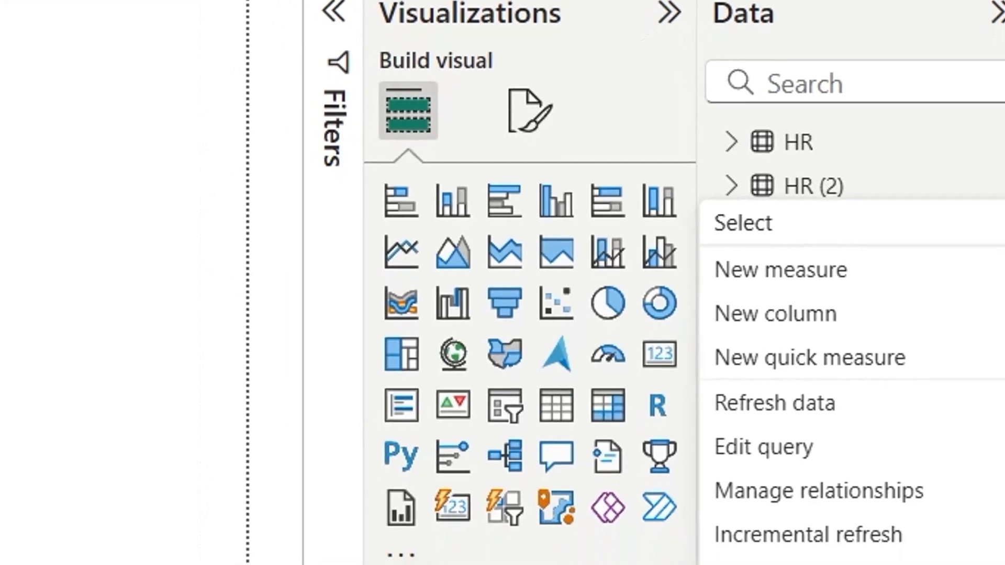
click(890, 539)
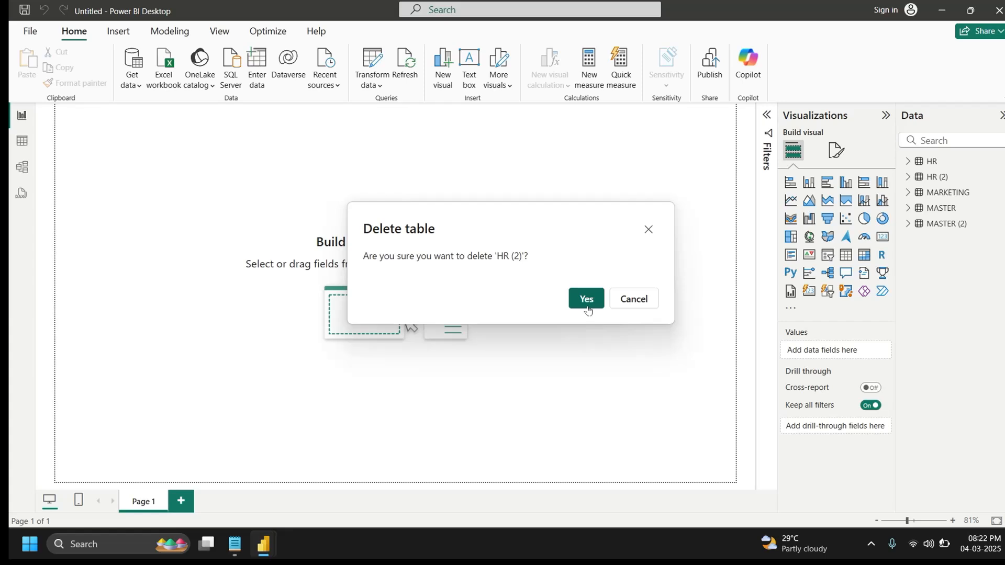
click(586, 300)
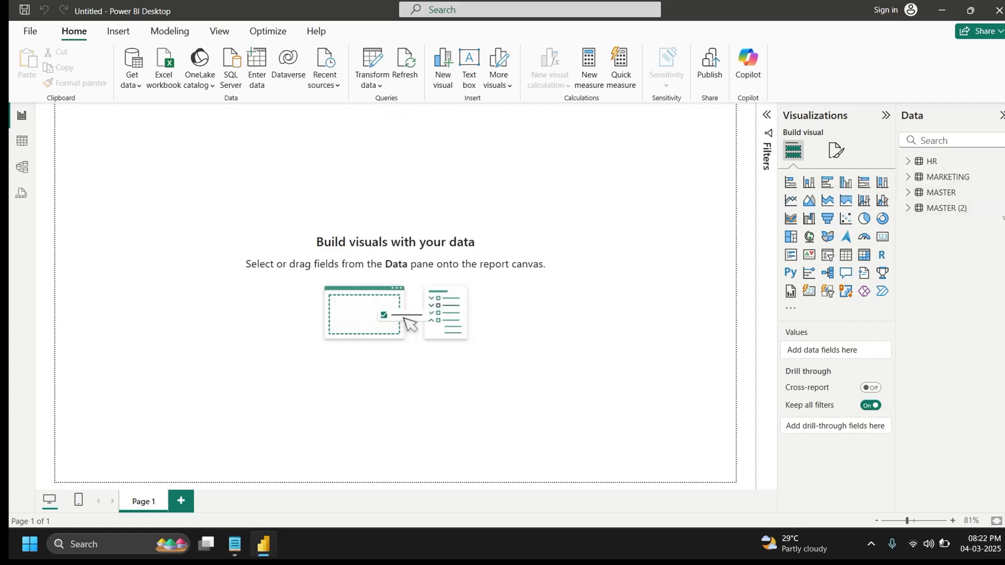
- Delete the duplicate MASTER (2) table from the model
click(1001, 210)
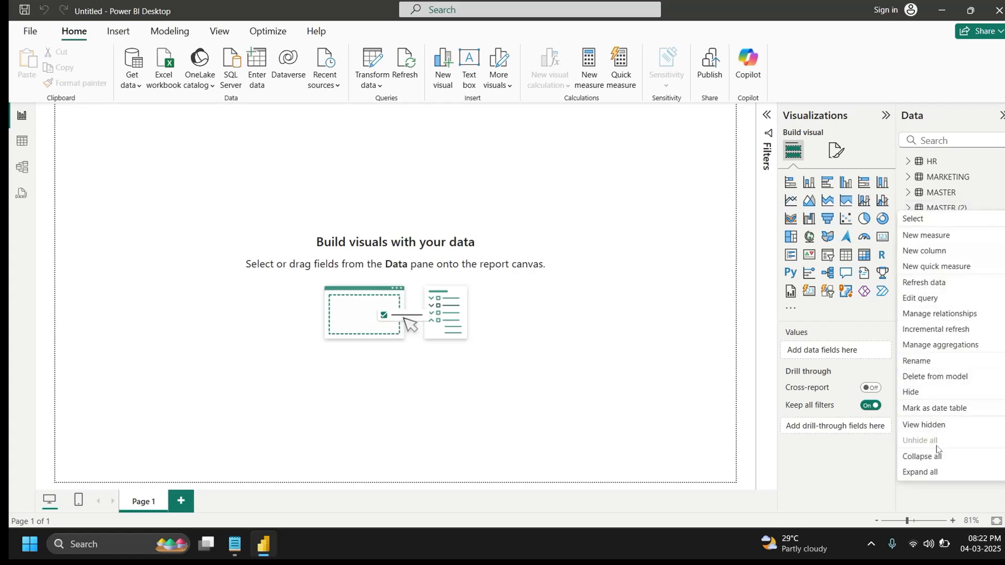
click(936, 376)
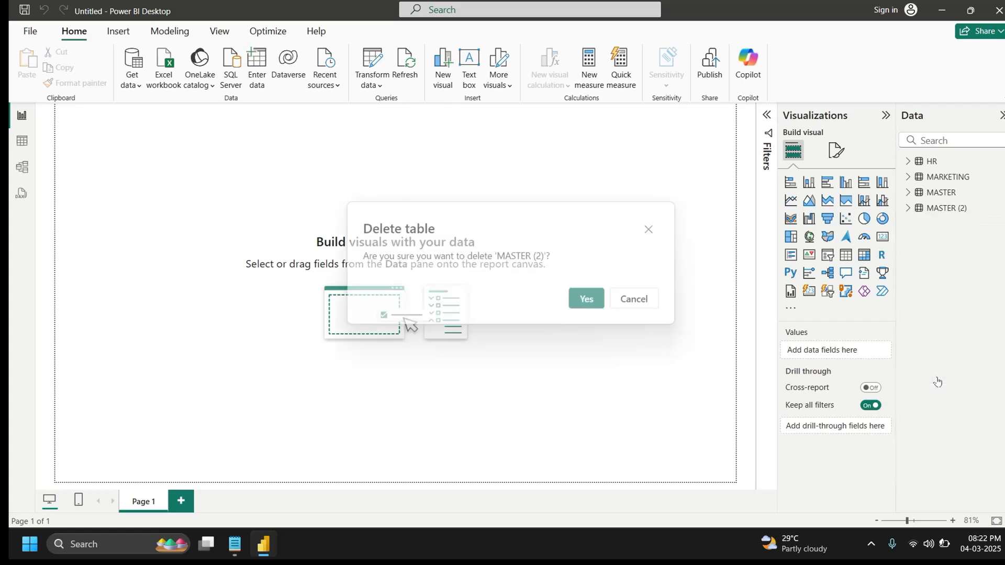
click(586, 309)
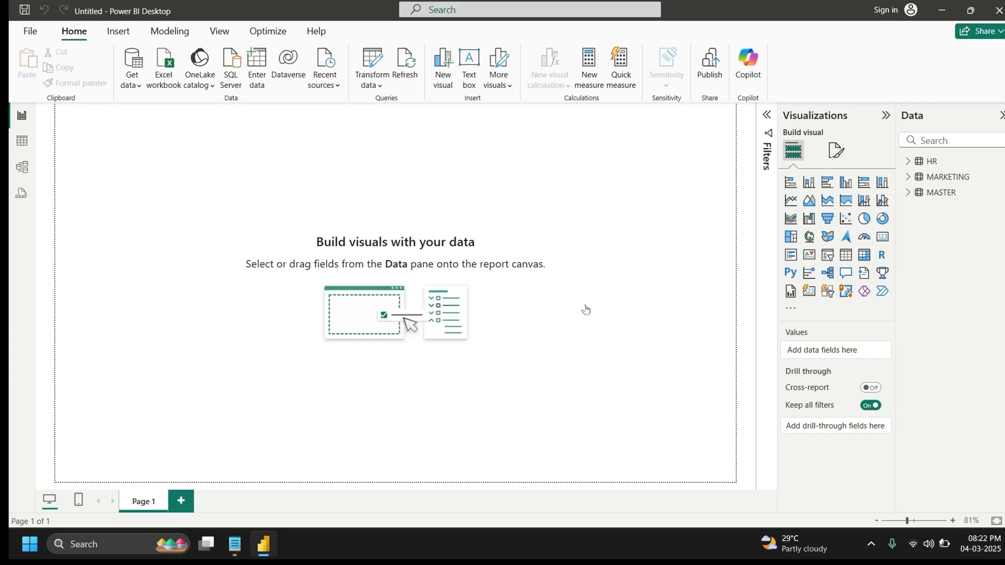
- Refresh the data, open the model view, and move the MARKETING table lower, away from MASTER
click(407, 59)
click(22, 168)
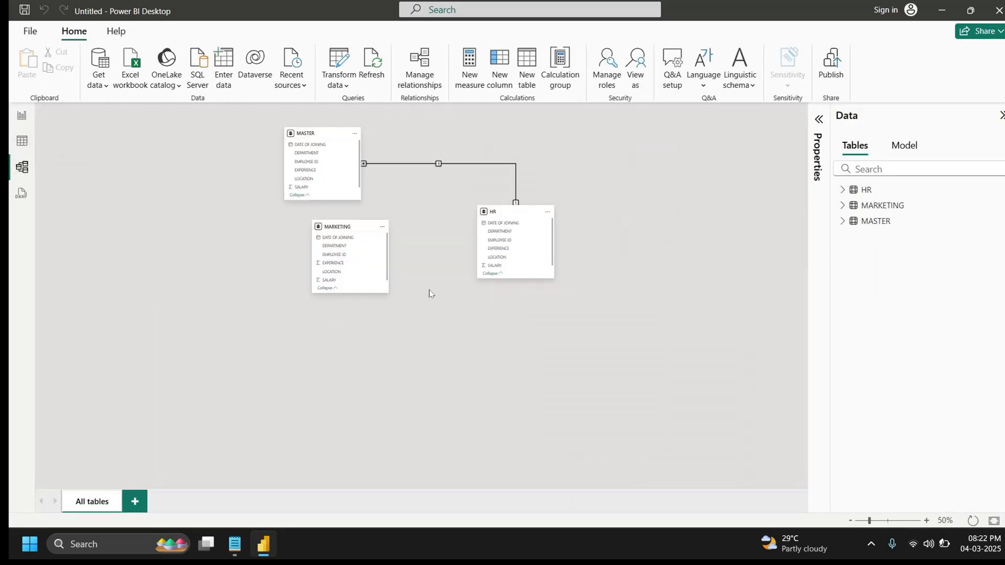
drag(359, 234, 401, 296)
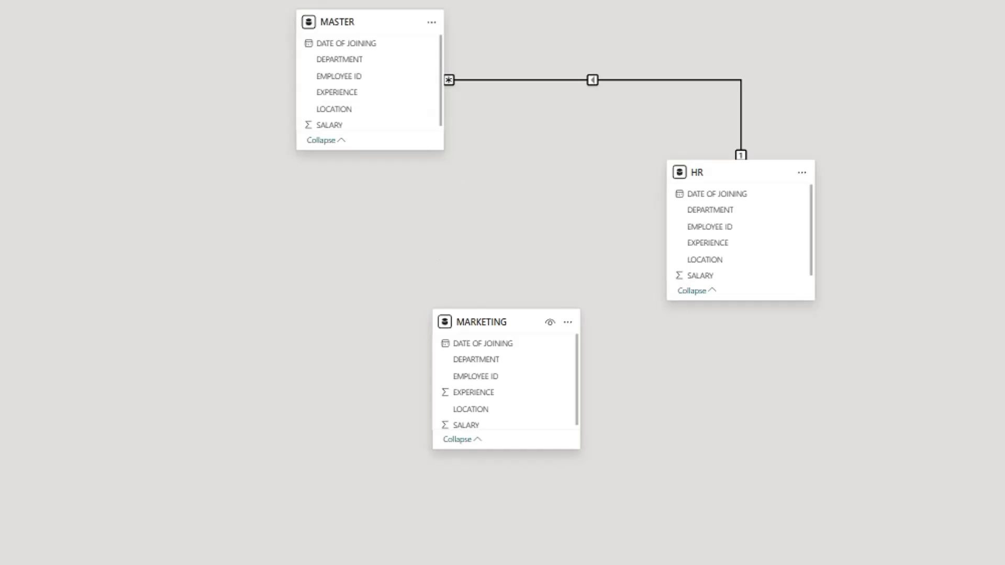
- Create an active many-to-many relationship from MASTER to MARKETING on the DEPARTMENT column, with cross-filter direction Both
click(469, 18)
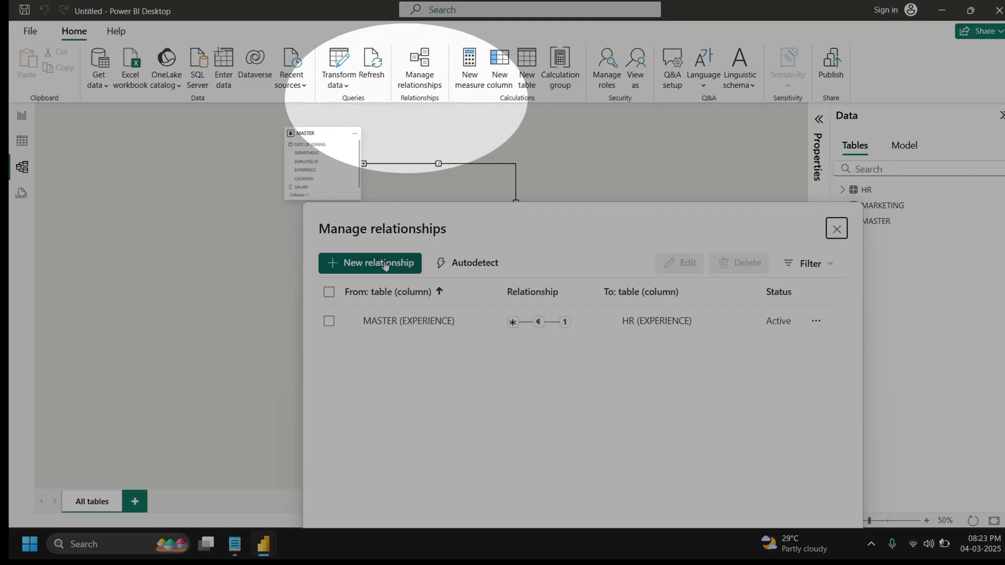
click(390, 263)
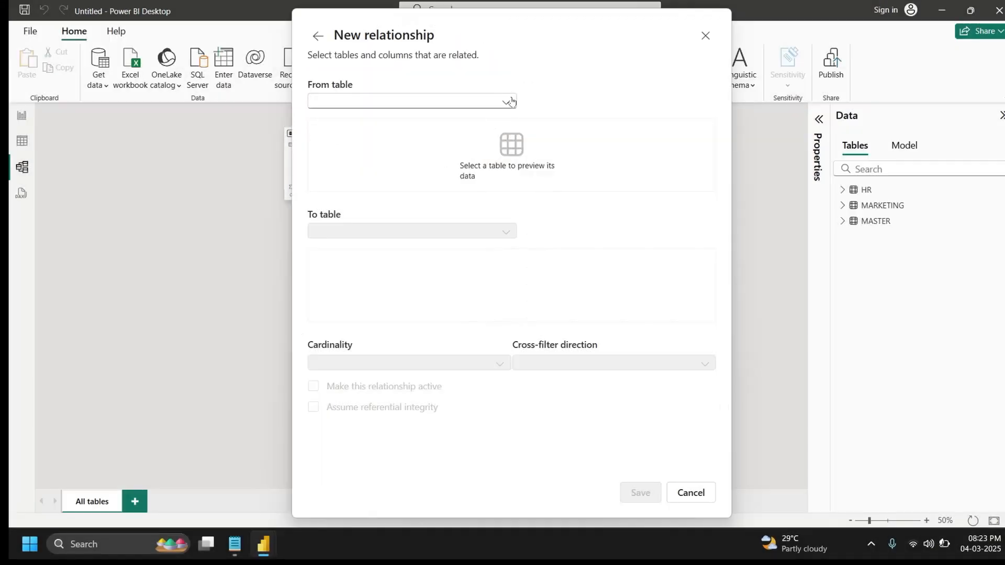
click(507, 102)
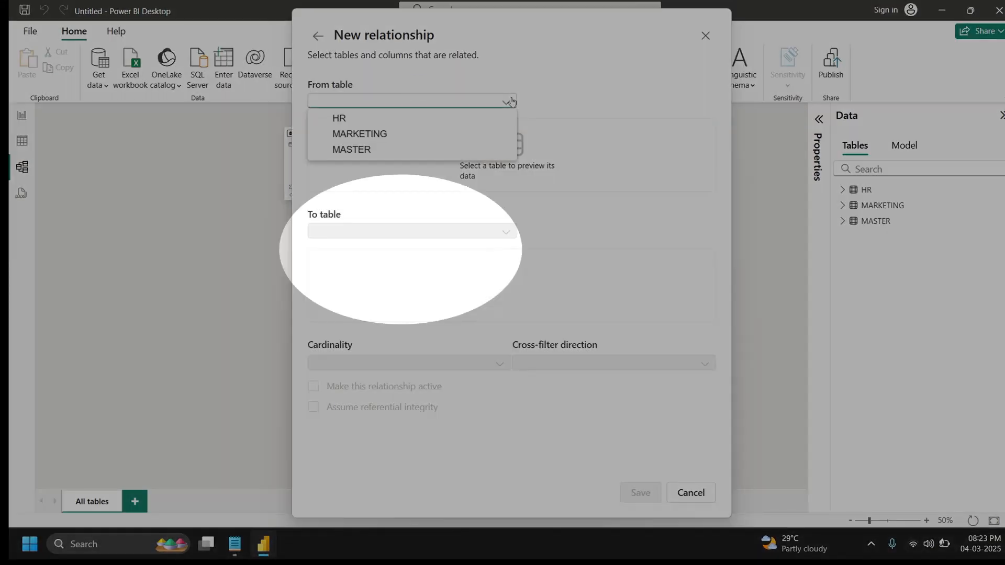
click(460, 150)
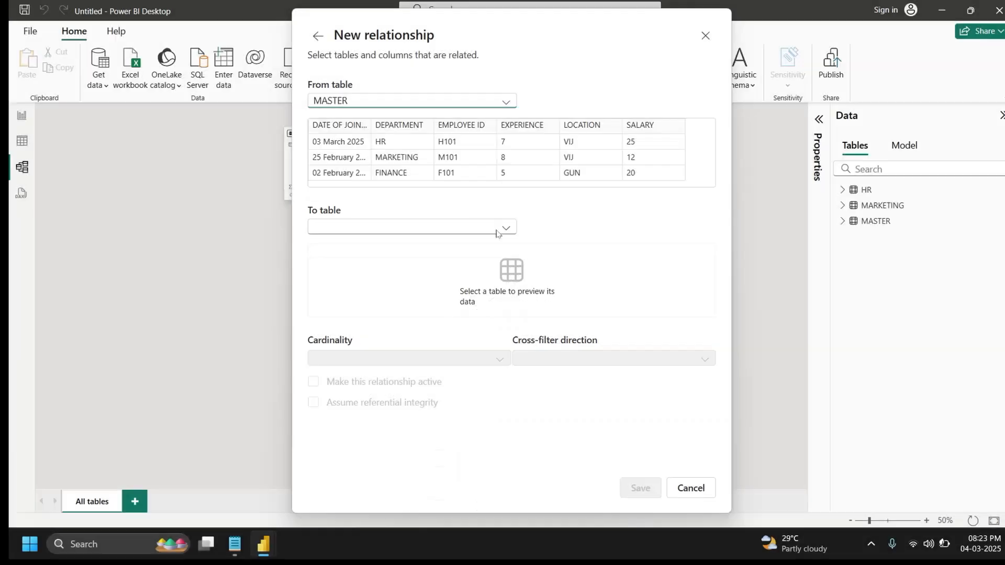
click(506, 230)
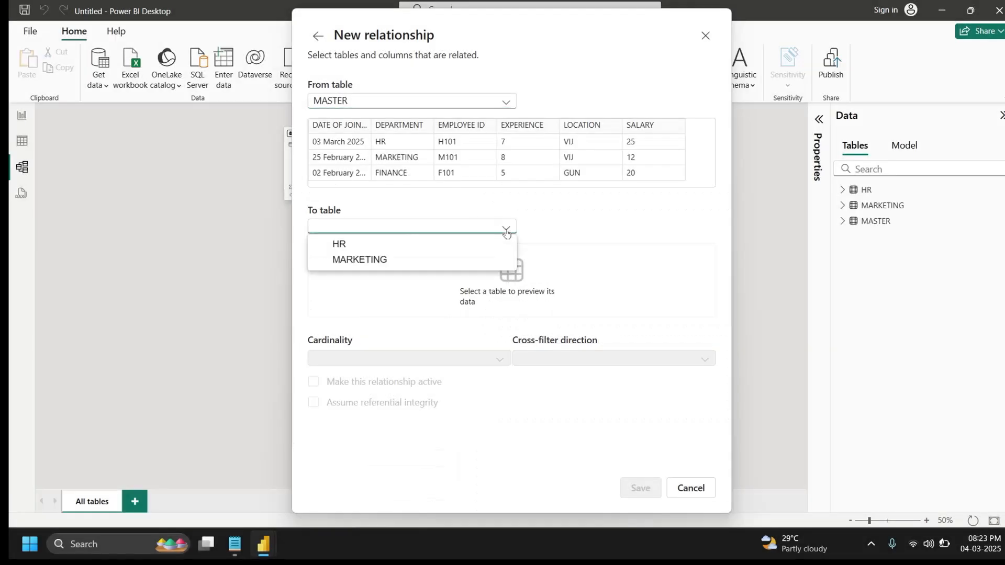
click(453, 260)
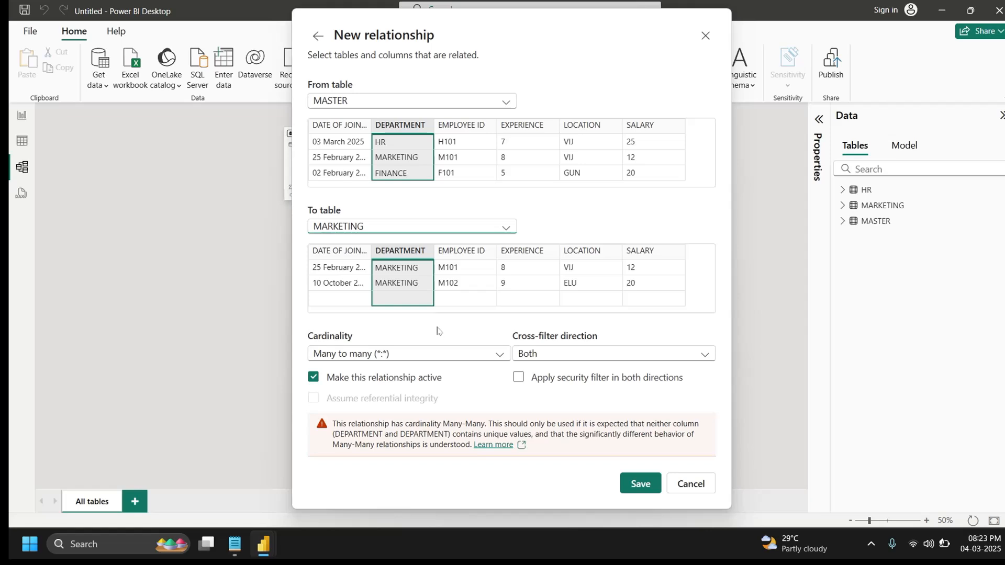
click(639, 484)
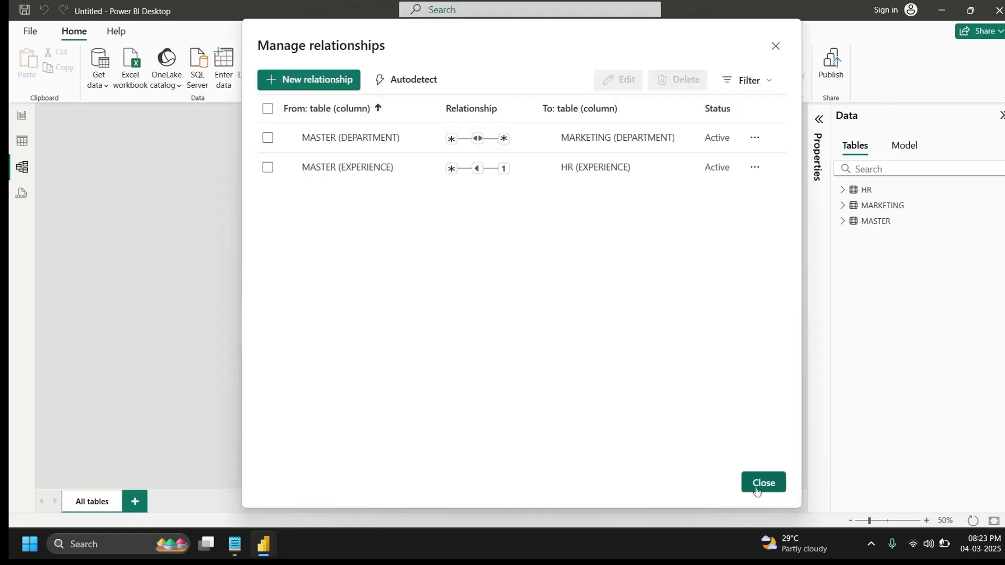
click(763, 483)
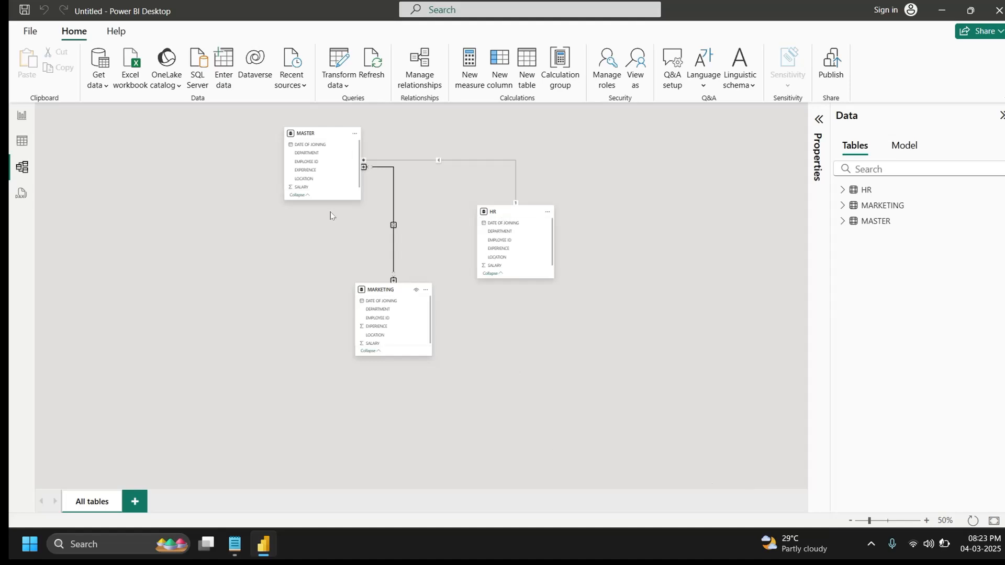
scroll(330, 216, up, 5)
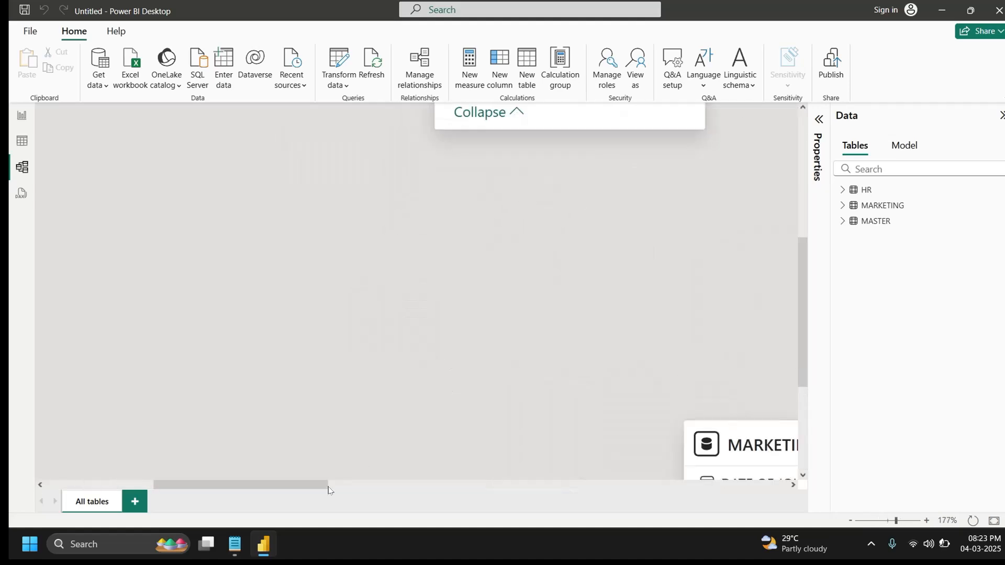
click(329, 487)
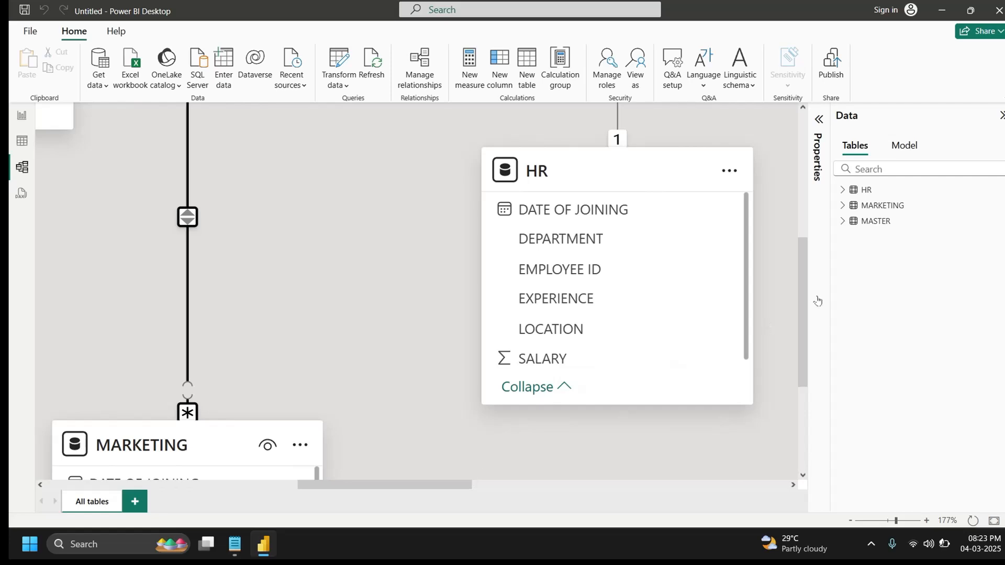
scroll(398, 369, down, 5)
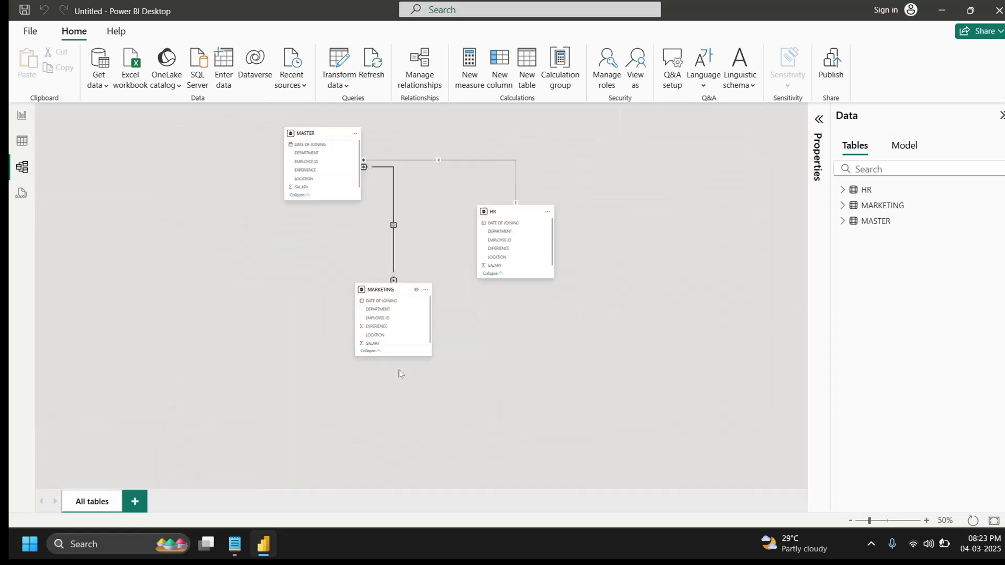
scroll(398, 369, up, 3)
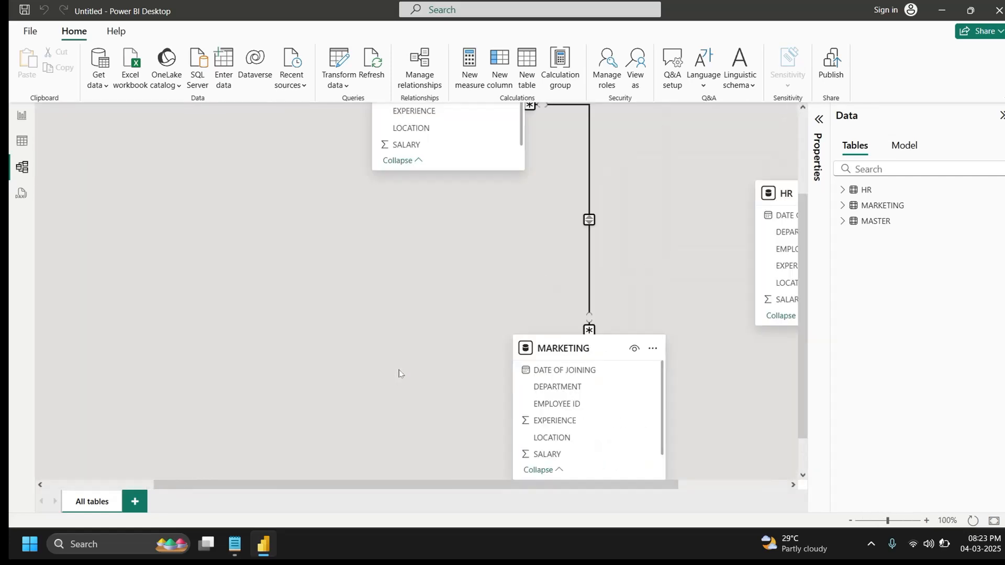
scroll(492, 295, down, 2)
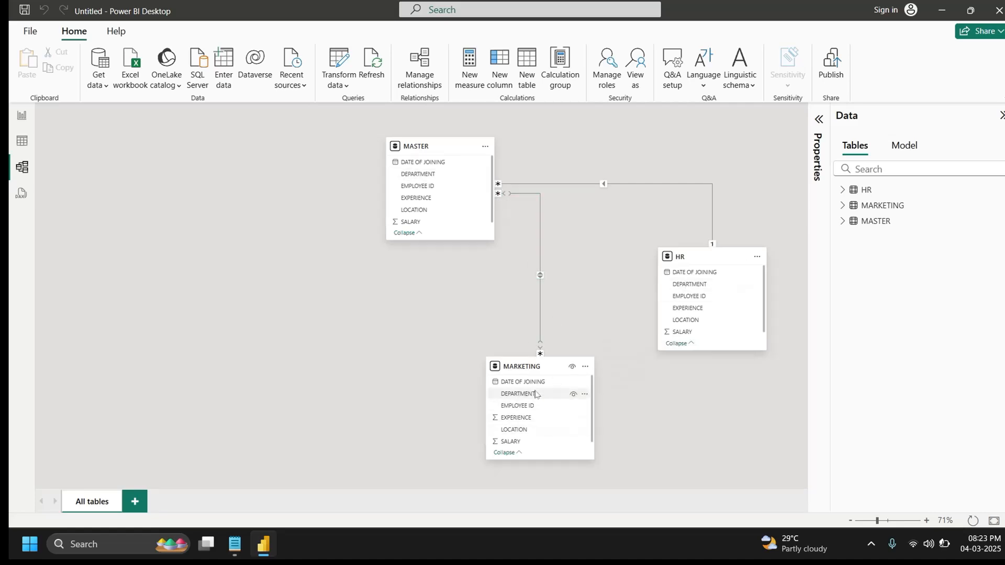
- Create an inactive many-to-many relationship from MARKETING to HR on the DEPARTMENT column, with cross-filter direction Both
click(433, 73)
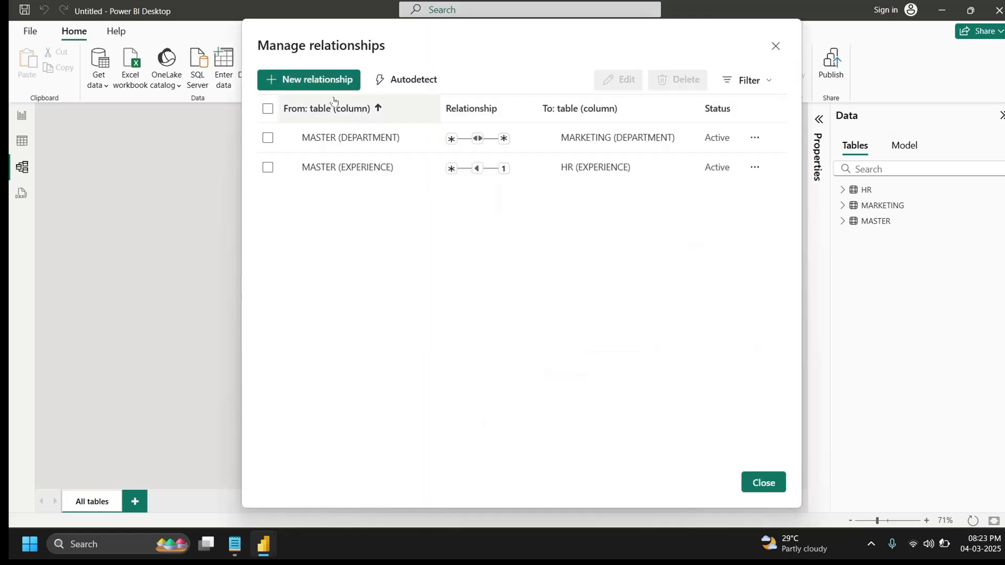
click(335, 76)
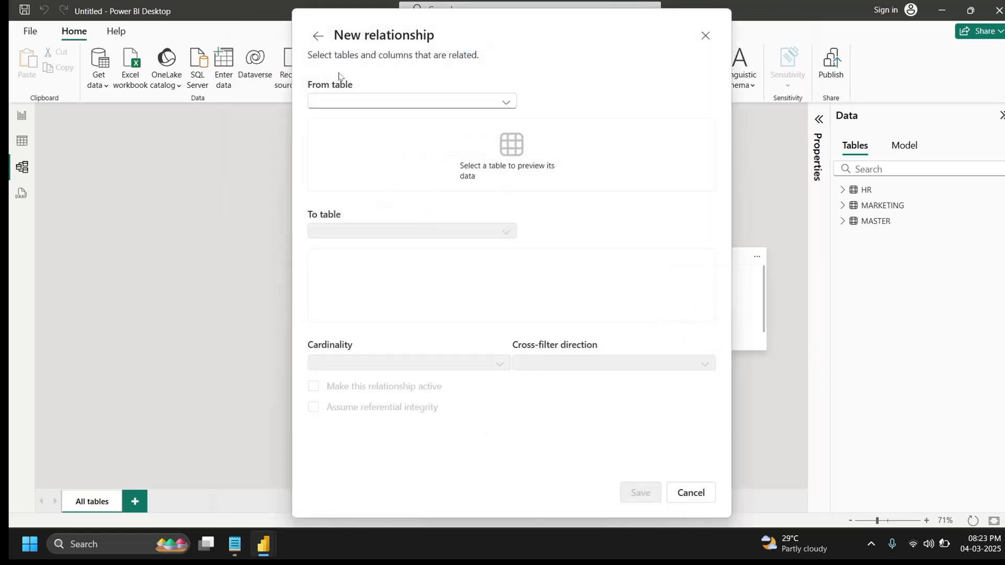
click(377, 103)
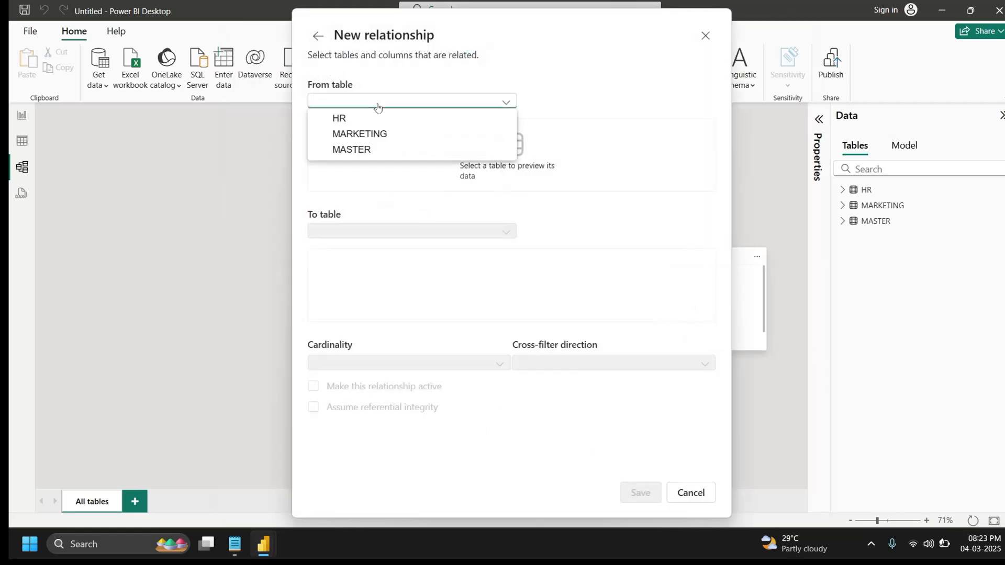
click(387, 137)
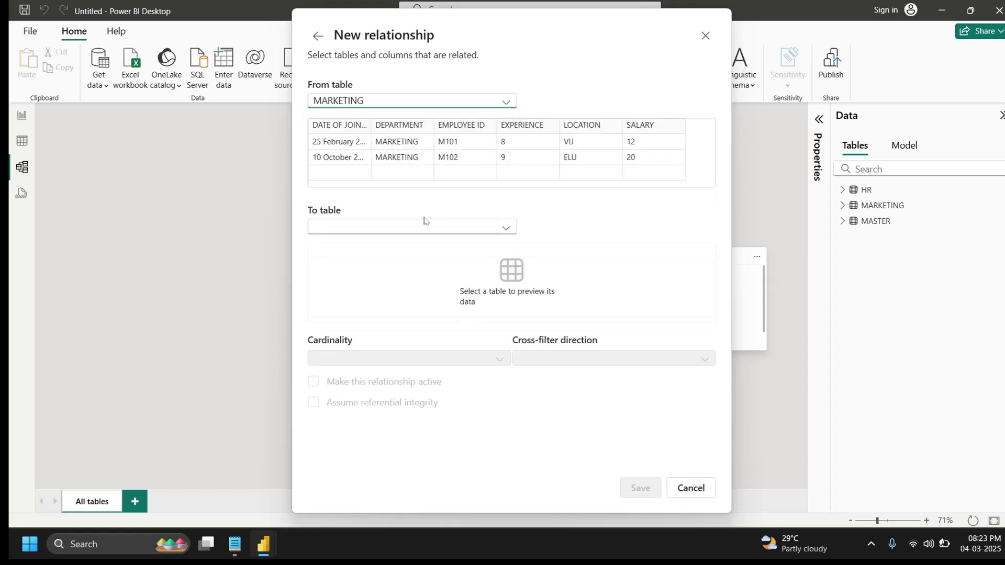
click(422, 226)
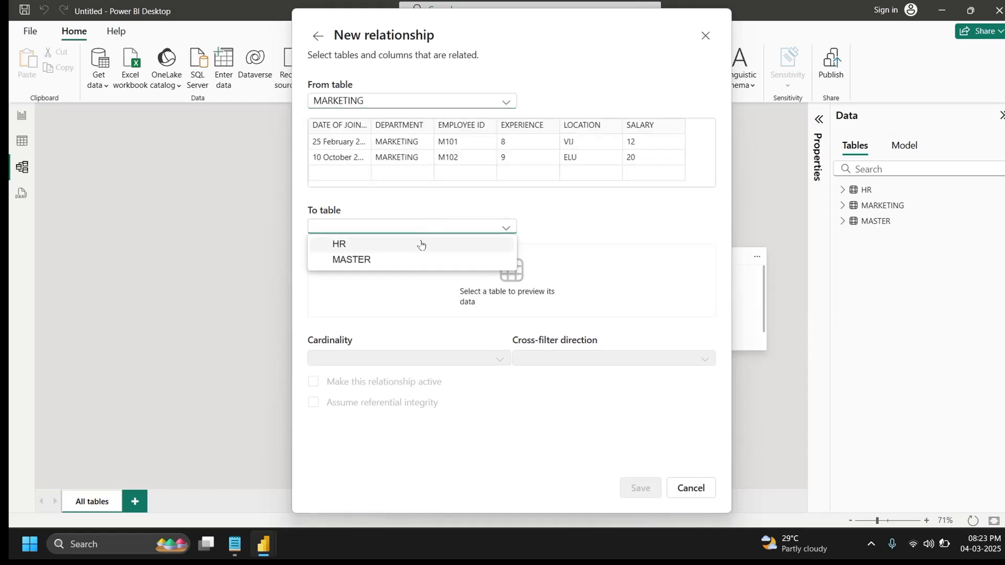
click(422, 246)
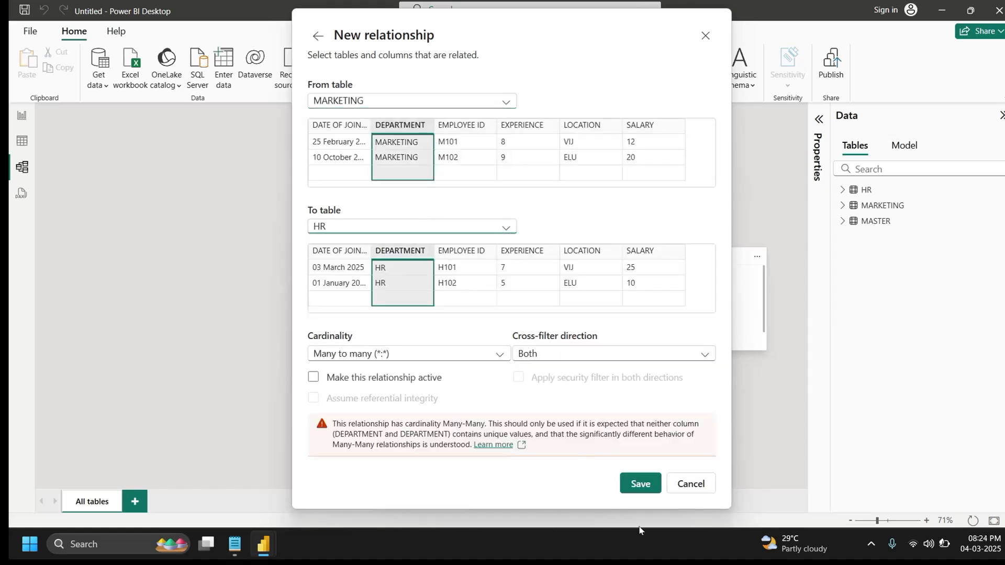
click(644, 479)
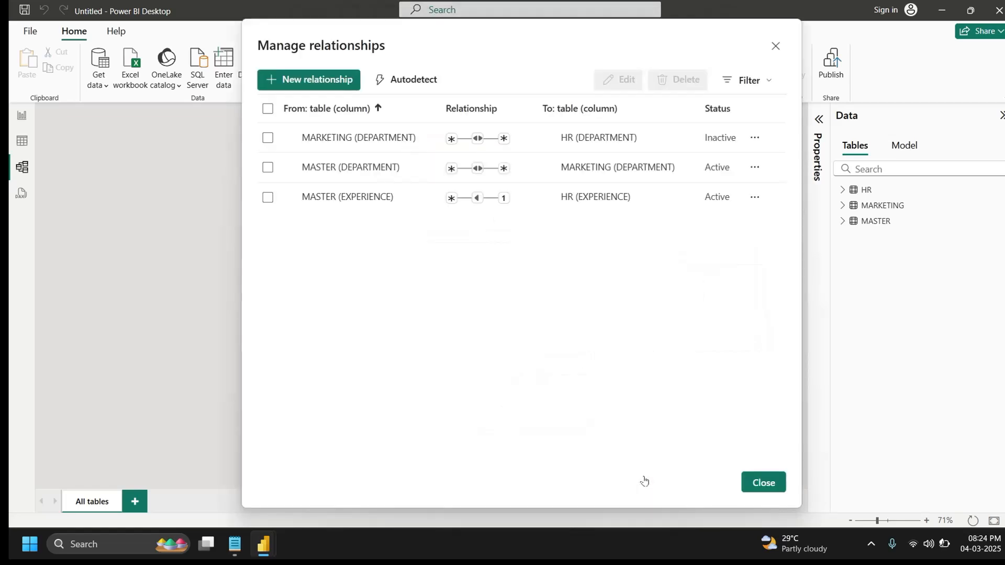
click(763, 482)
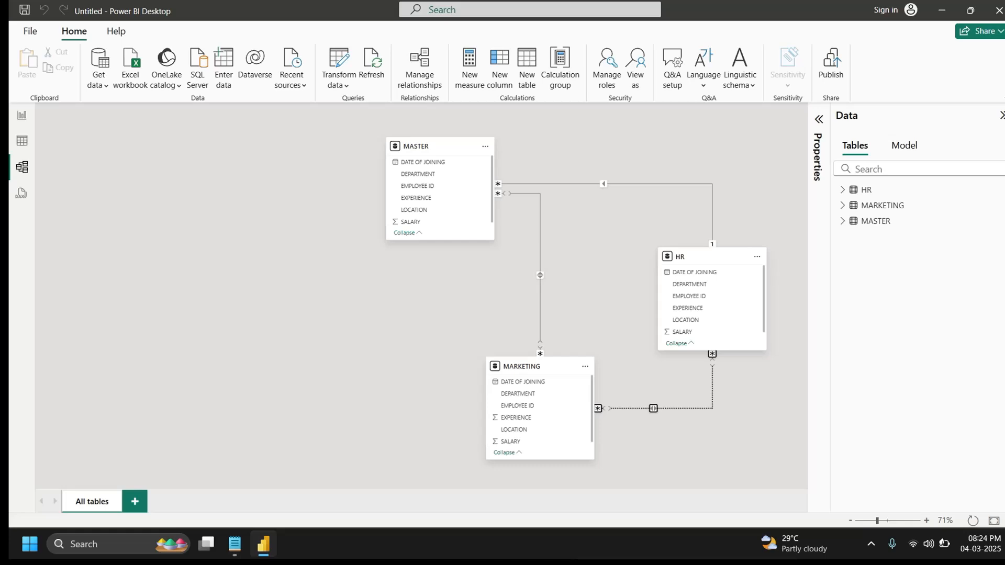
- Return to the report view and load the Sample - Superstore _MBA 24 sheet from the Excel workbook of the same name
click(21, 116)
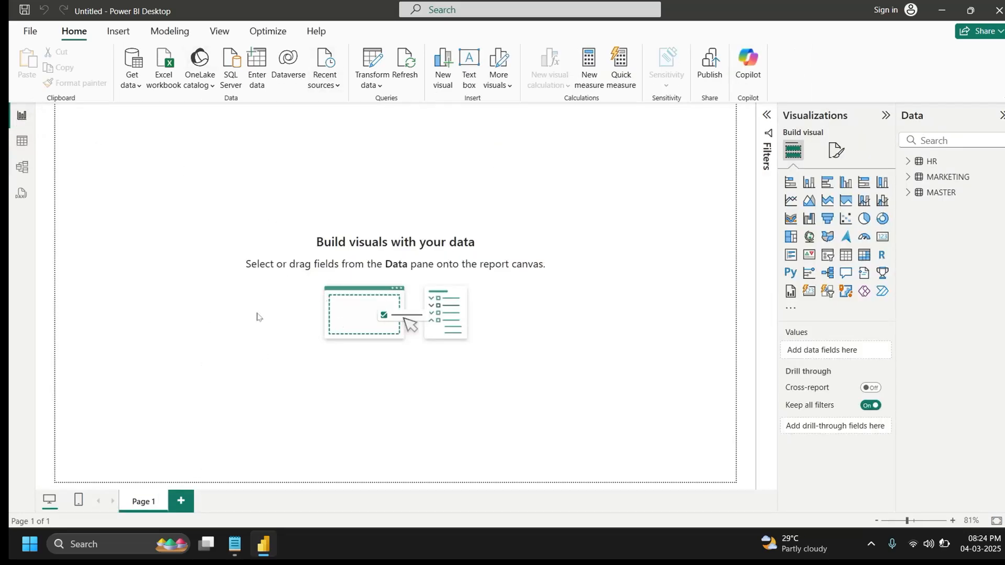
click(135, 90)
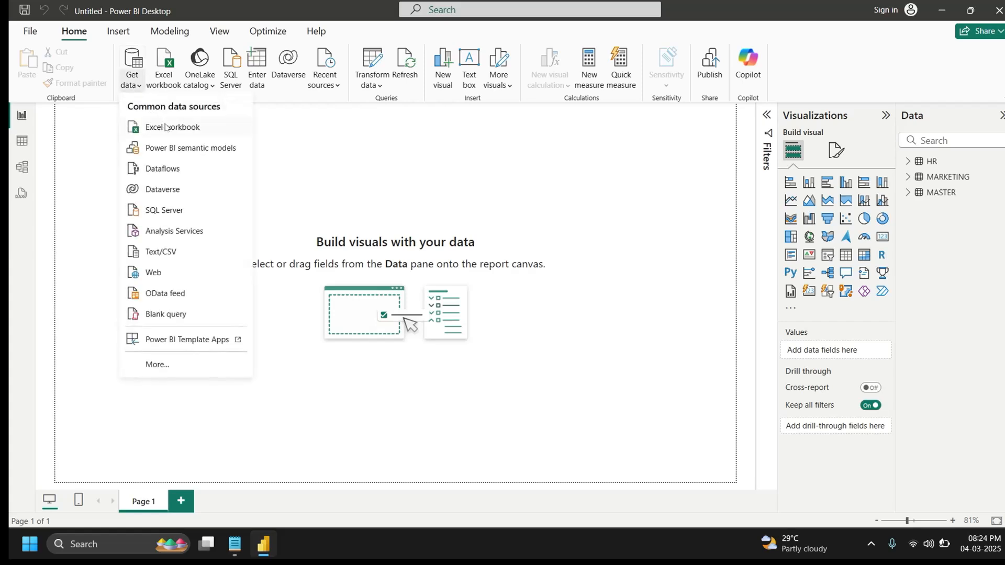
click(166, 128)
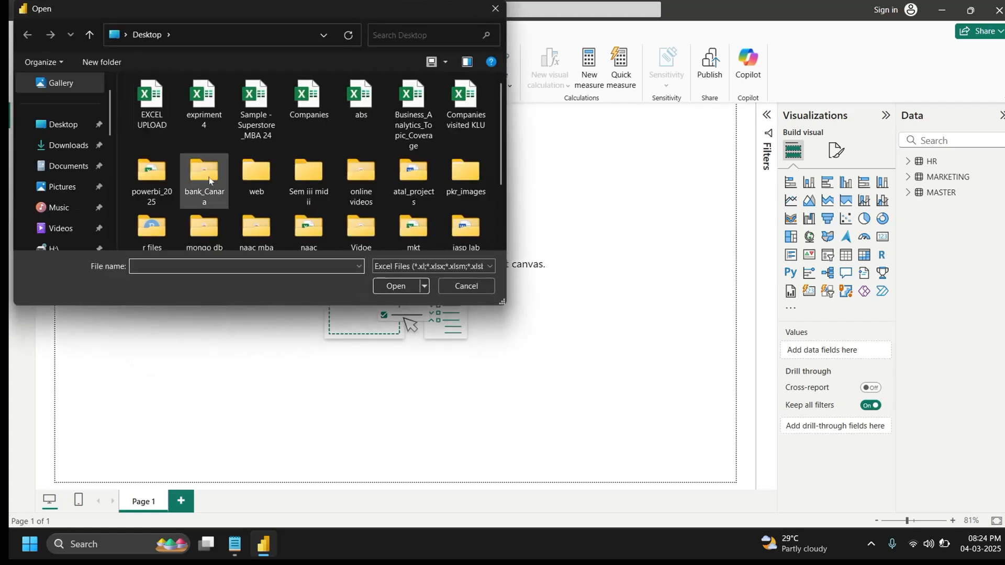
double_click(251, 127)
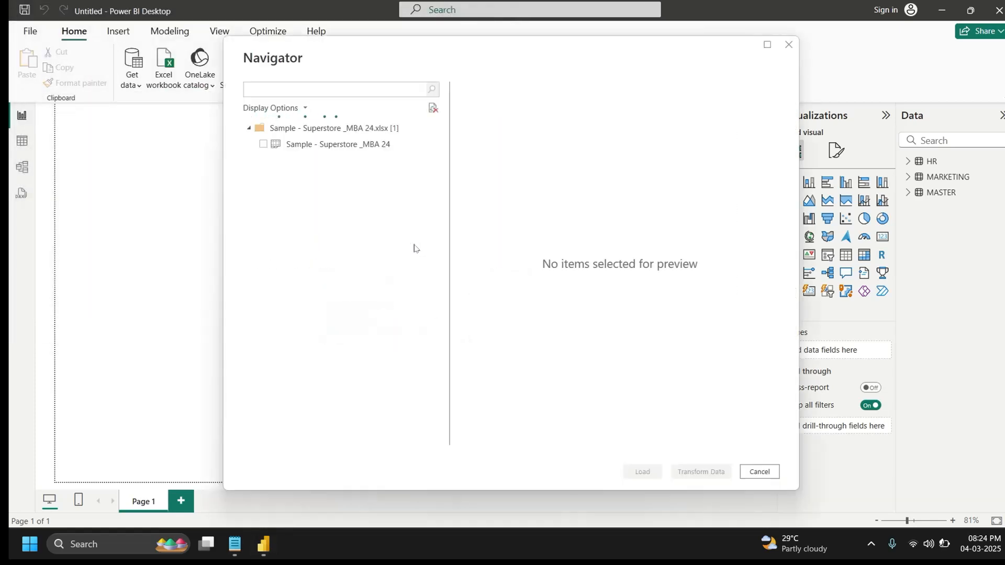
click(262, 144)
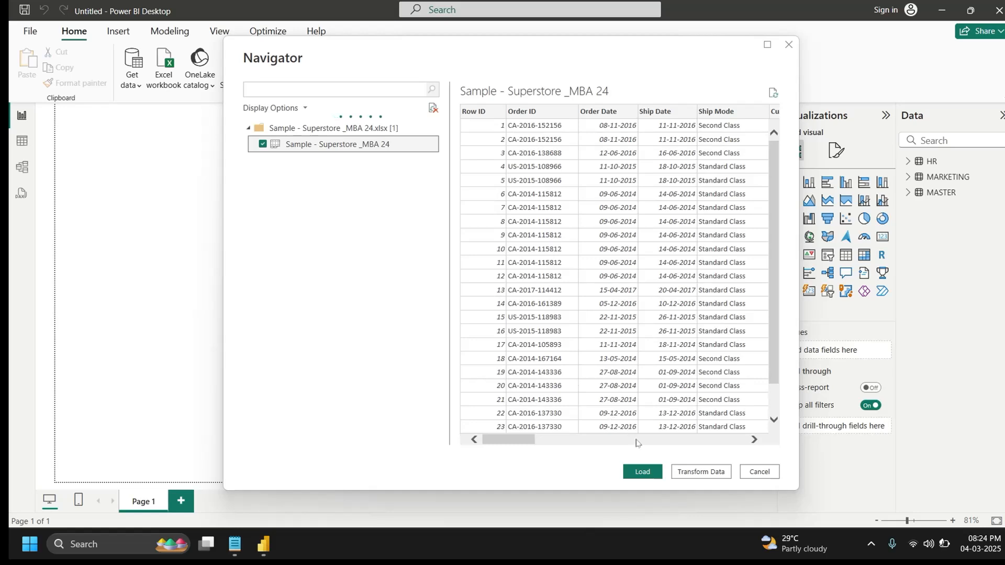
click(642, 471)
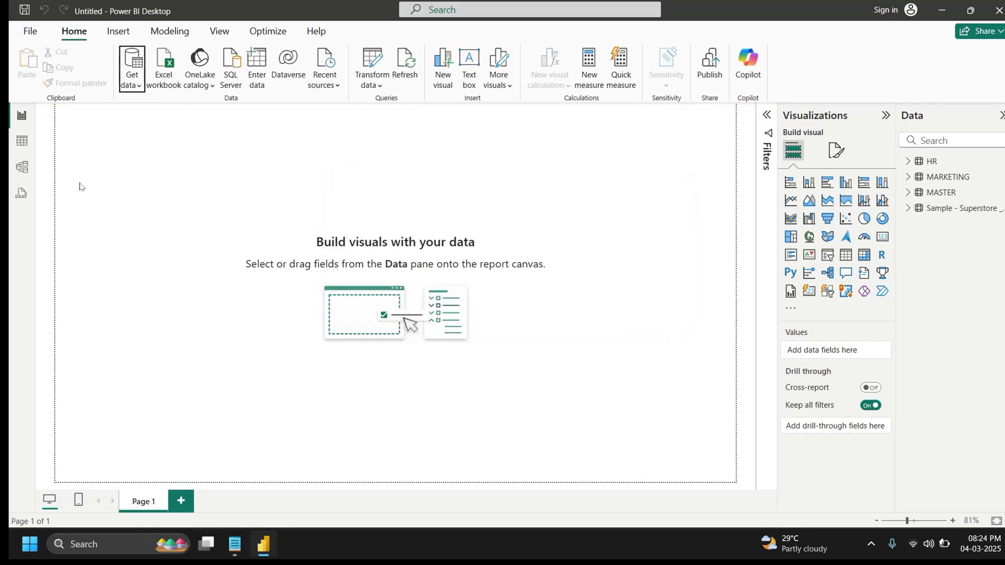
- Examine the rows of the Sample - Superstore _MBA 24 table in the table view
click(21, 141)
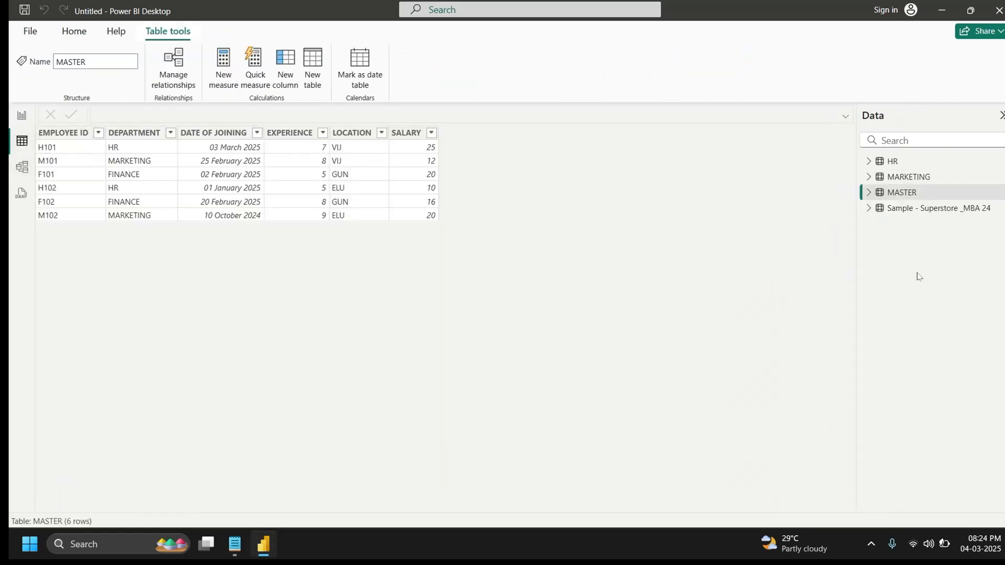
click(934, 209)
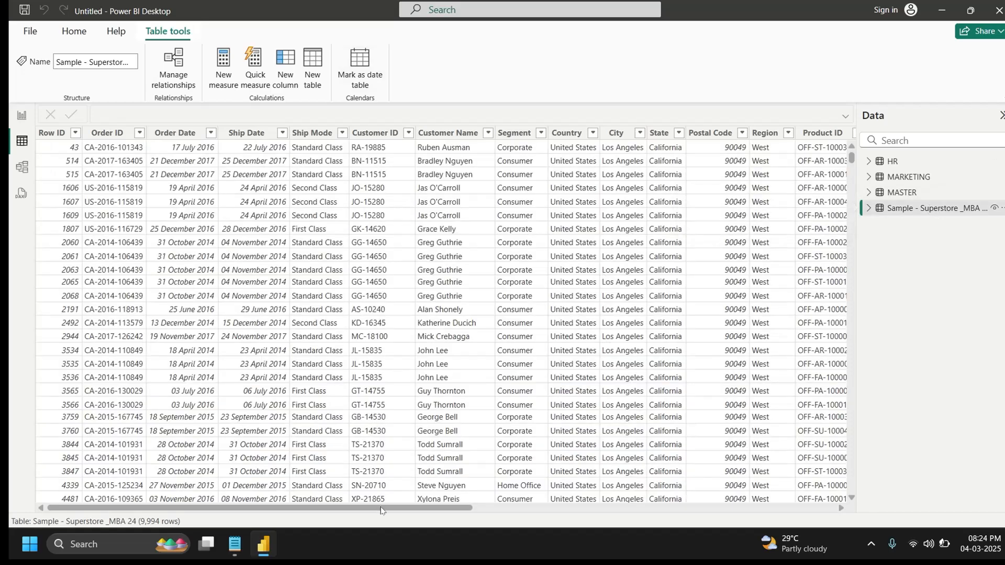
drag(380, 511, 221, 514)
click(871, 544)
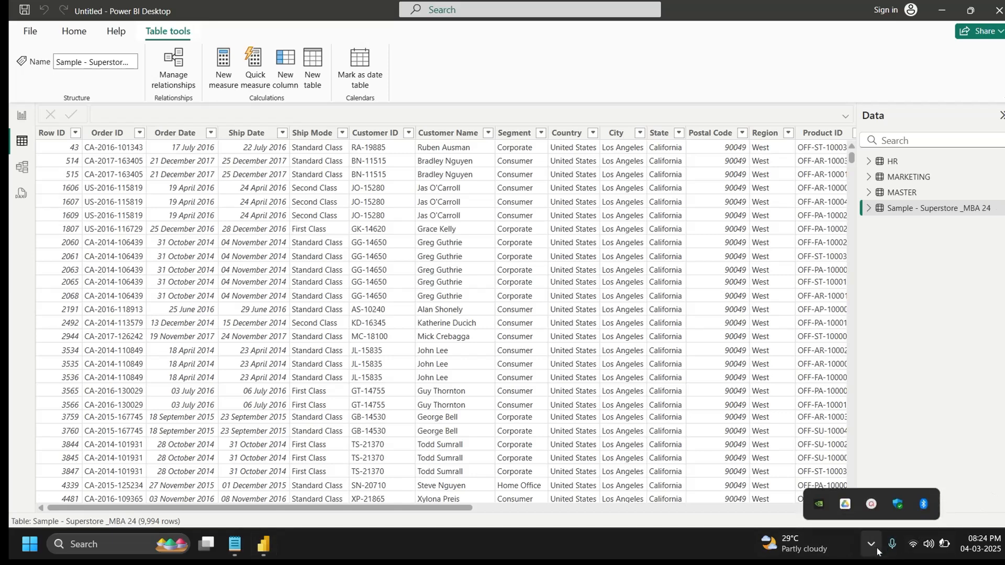
click(871, 504)
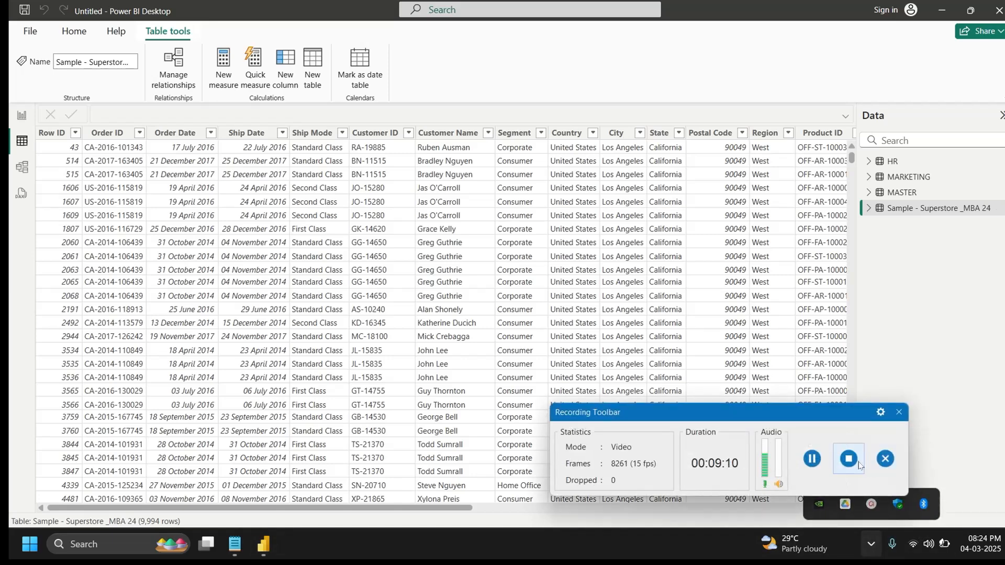